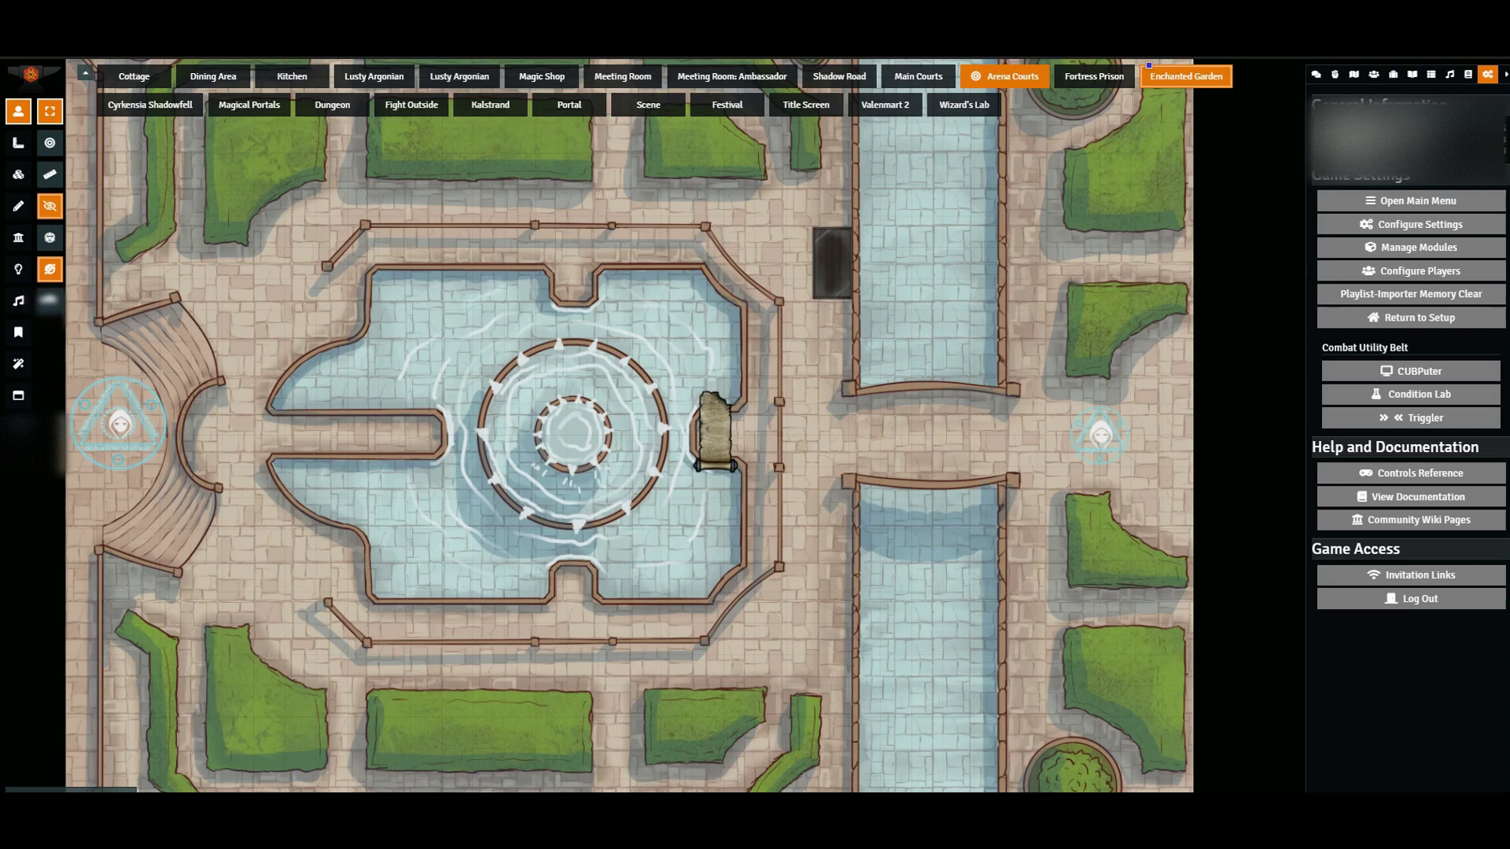
Step: Open the Triggers 3 entry from the Trigger Happy journal folder and move its window clear of the Market2 token
{"action": "left_click", "coordinate": [1412, 74]}
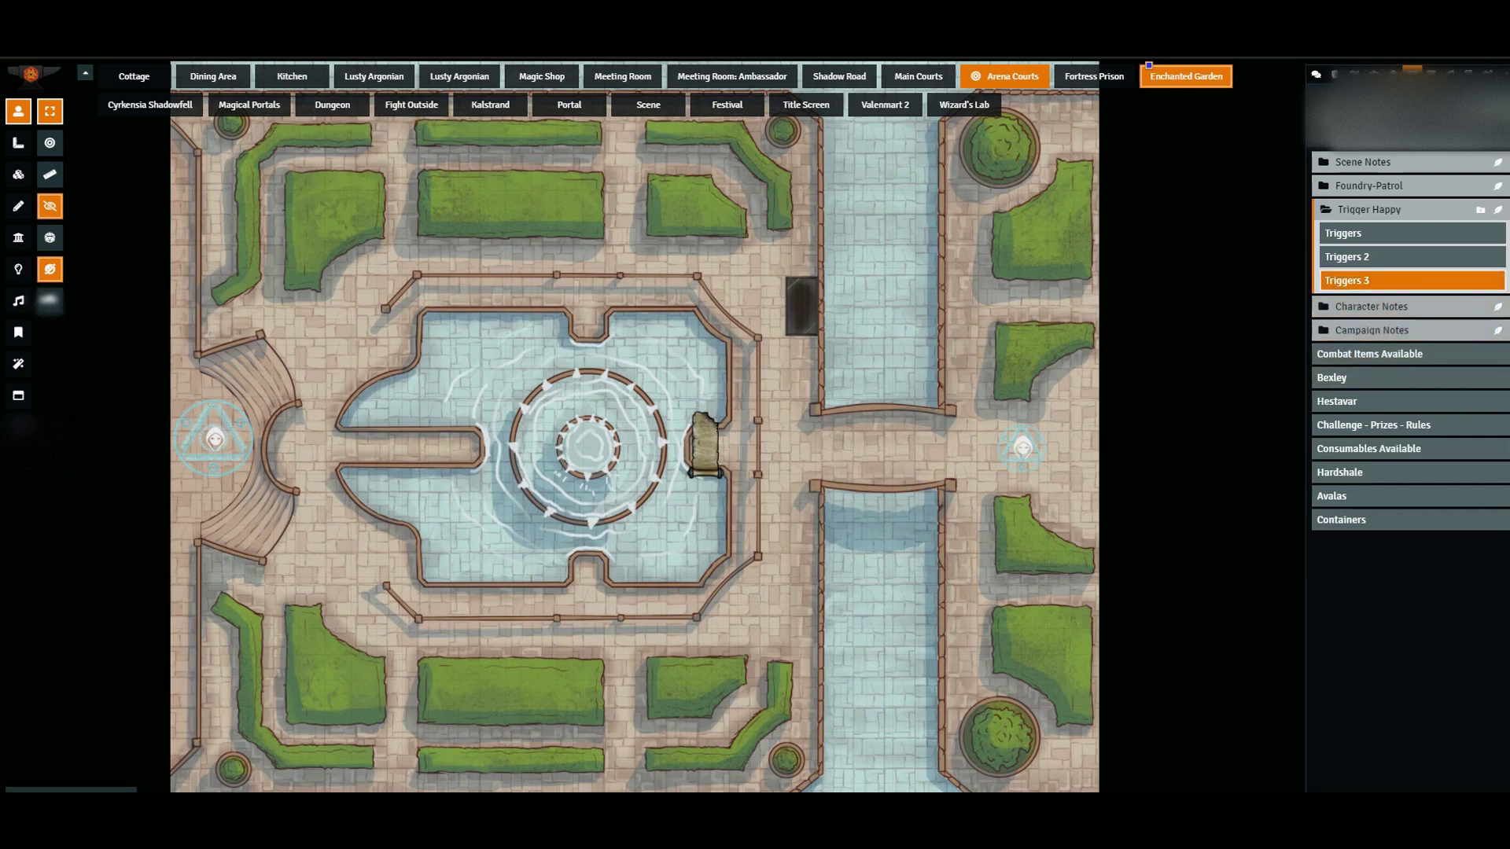
{"action": "left_click", "coordinate": [1412, 281]}
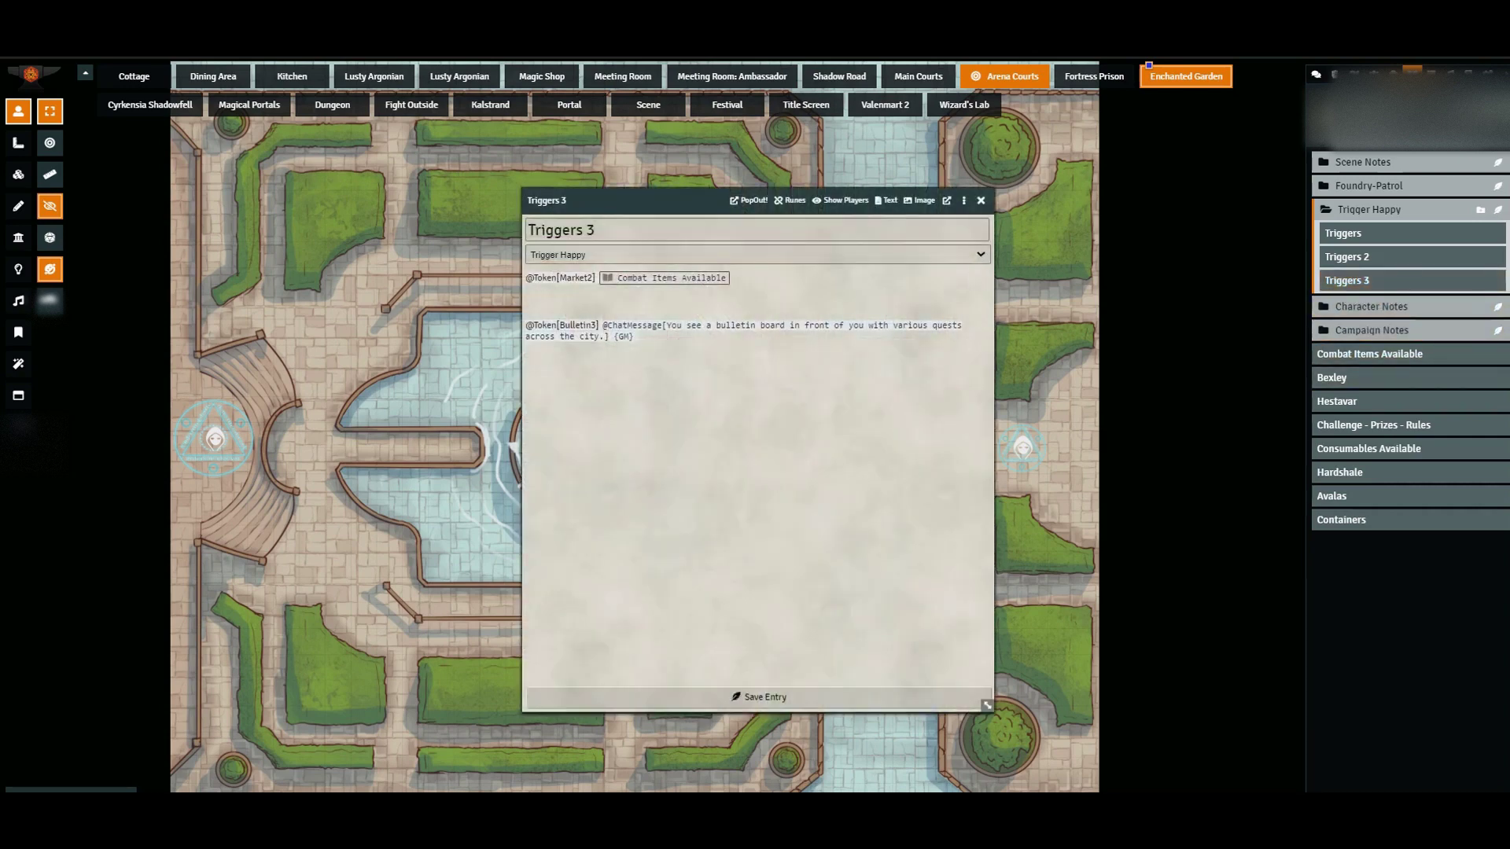
{"action": "left_click_drag", "start_coordinate": [644, 200], "coordinate": [298, 194]}
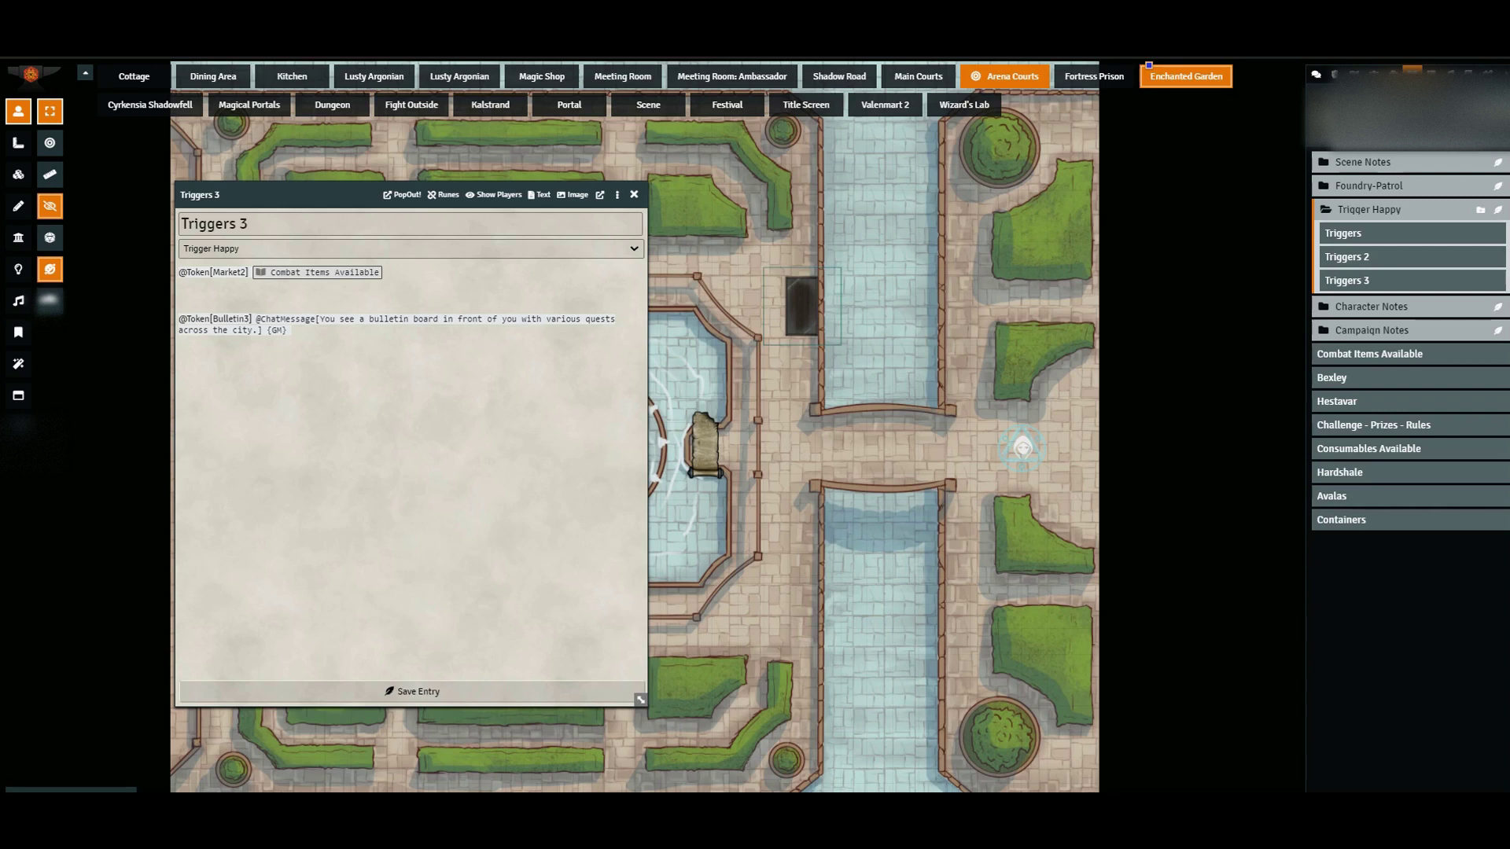
Step: Check the Market2 token's name in its configuration, test its trigger, and place the Combat Items Available journal beside Triggers 3
{"action": "right_click", "coordinate": [802, 307]}
{"action": "left_click", "coordinate": [755, 276]}
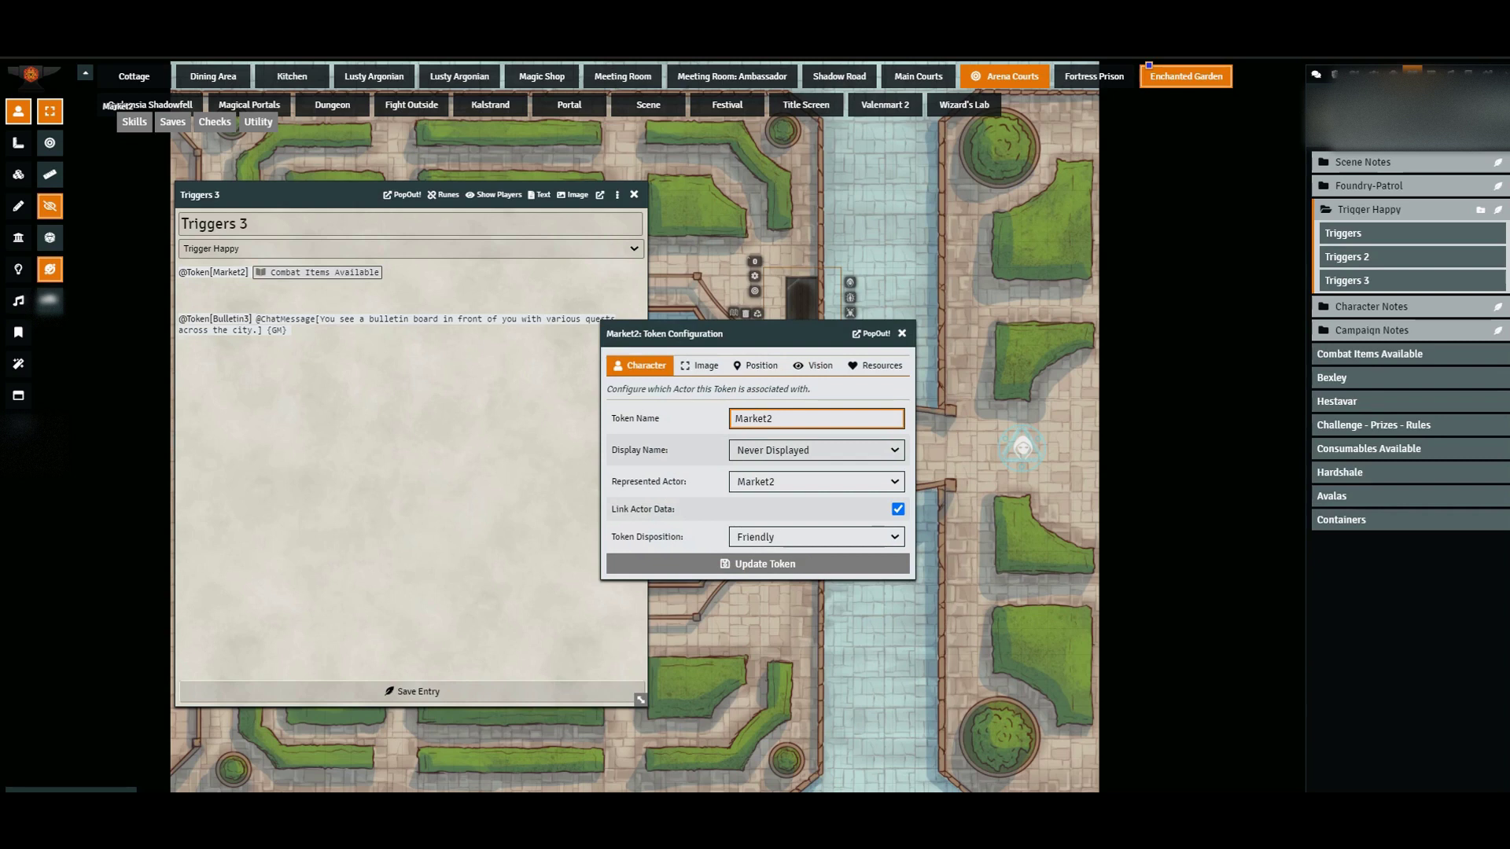
{"action": "left_click", "coordinate": [902, 333]}
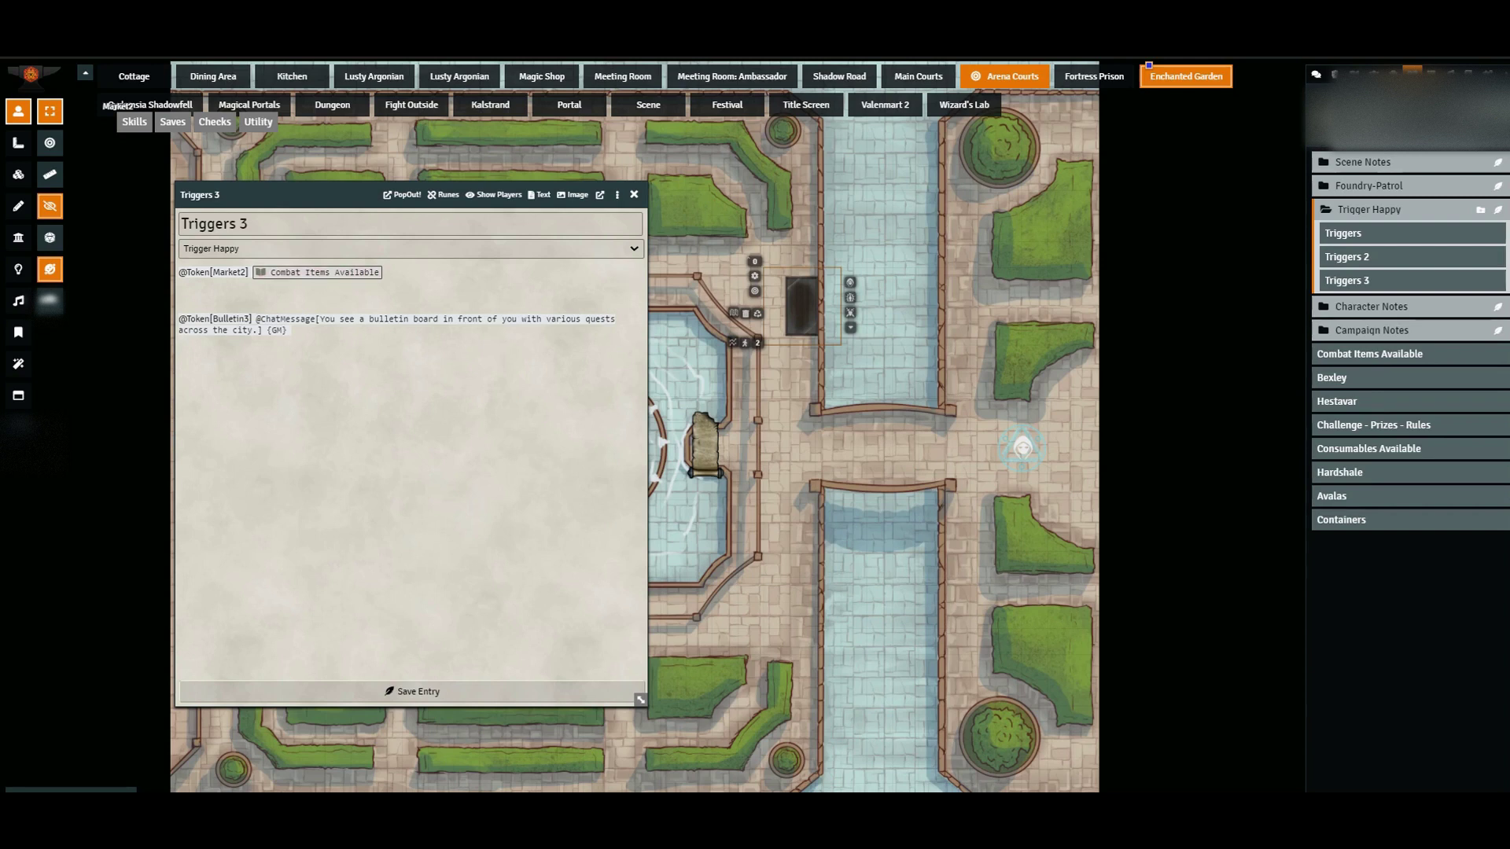
{"action": "double_click", "coordinate": [811, 318]}
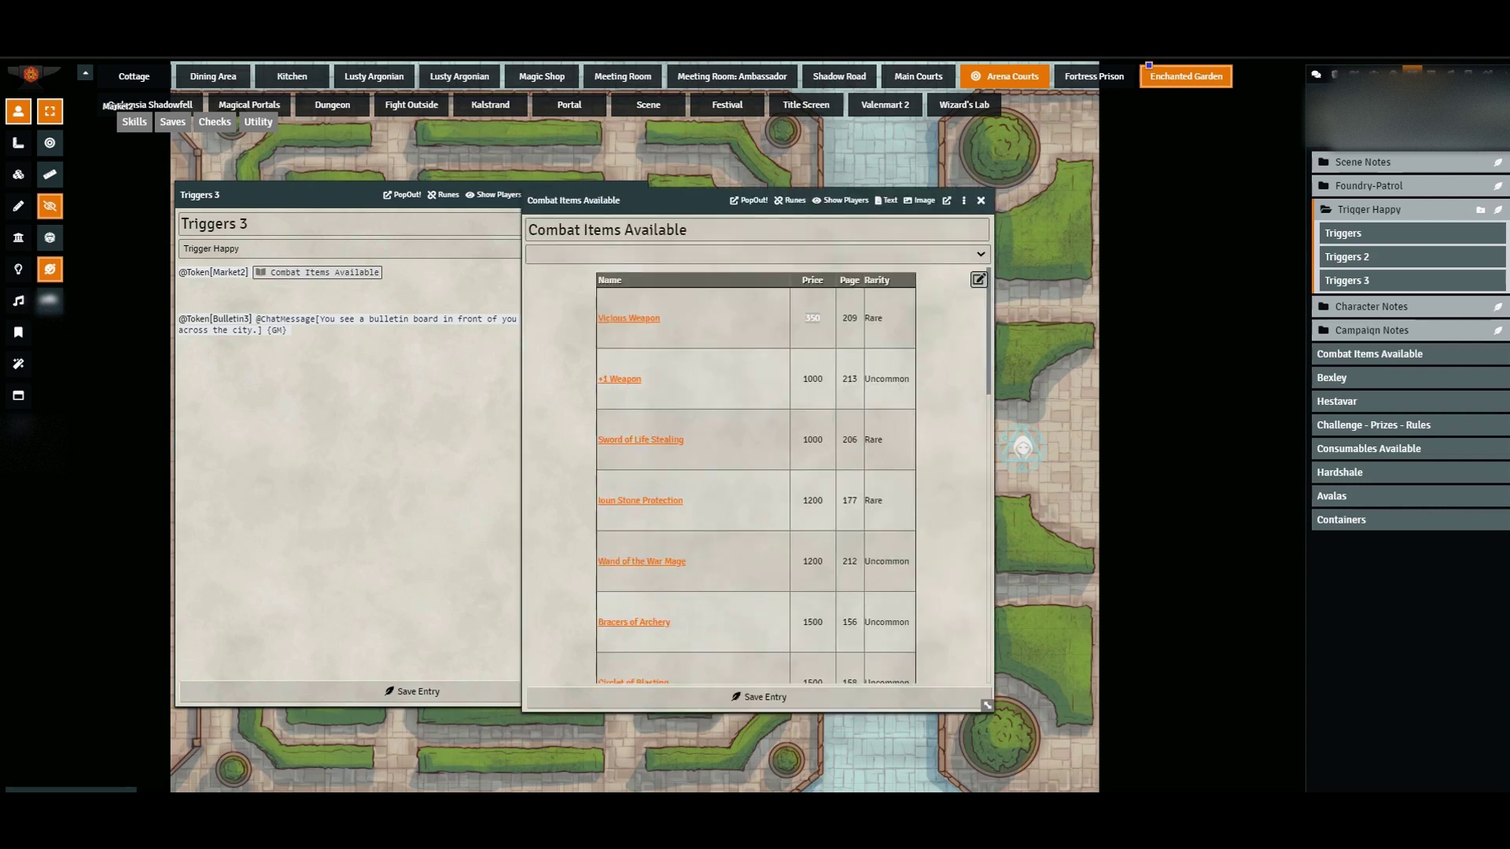
{"action": "left_click_drag", "start_coordinate": [675, 201], "coordinate": [957, 222]}
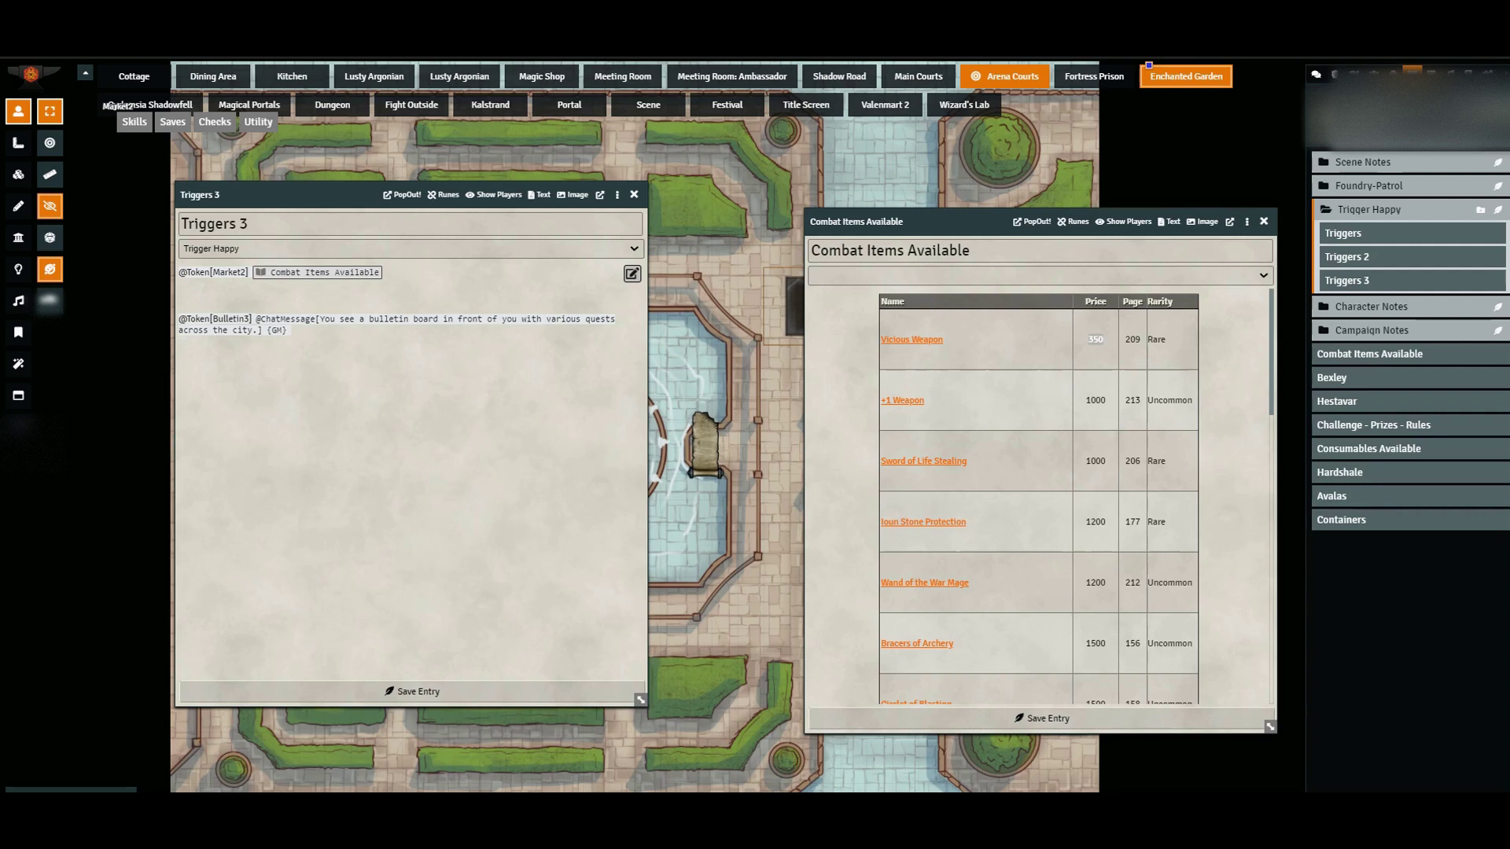
{"action": "left_click", "coordinate": [632, 274]}
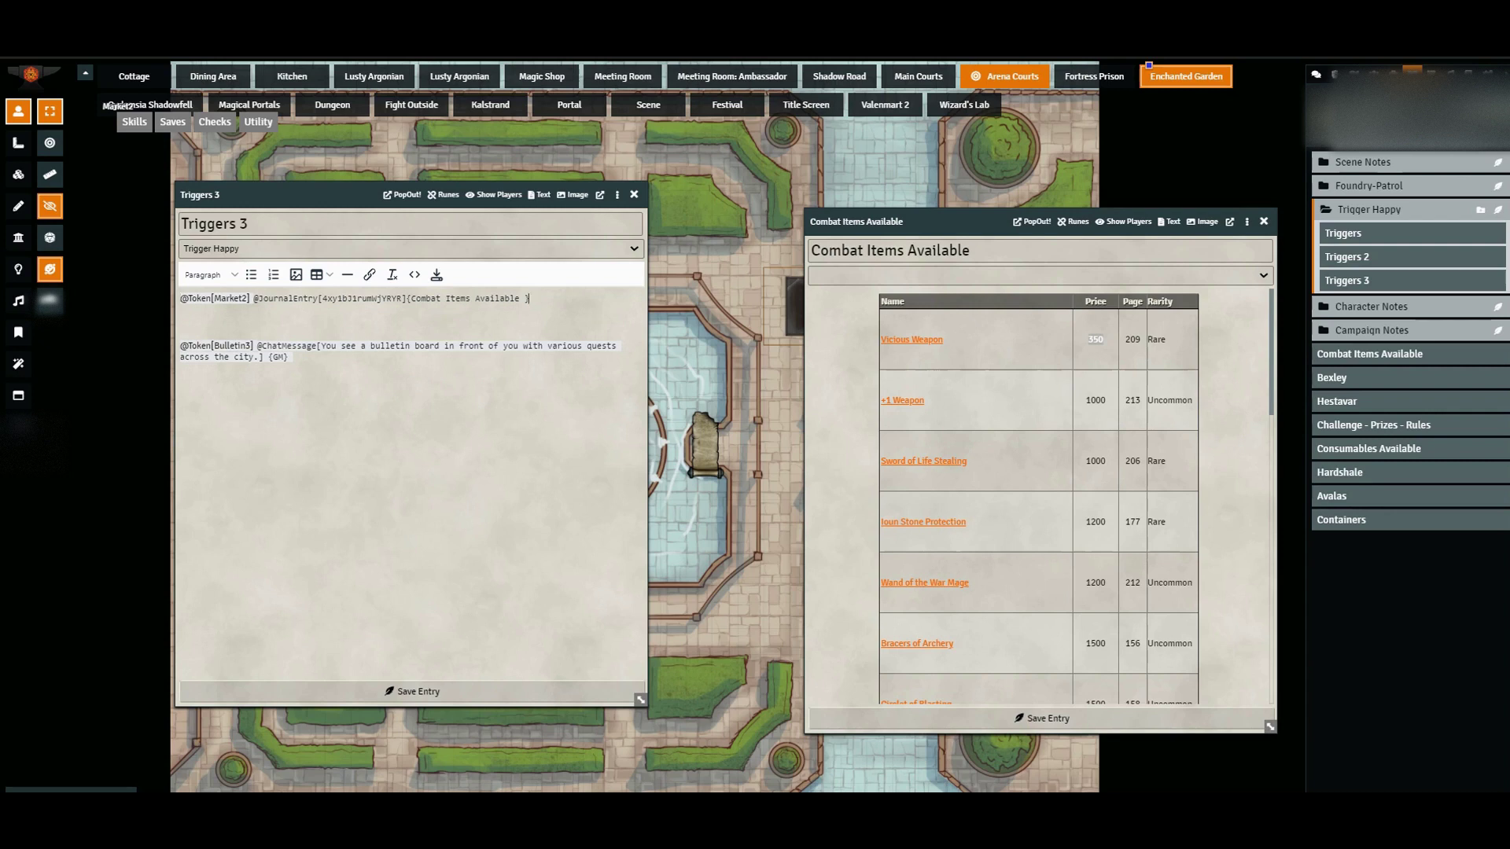
{"action": "key", "text": "Return"}
{"action": "key", "text": "Return"}
{"action": "type", "text": "@Tok"}
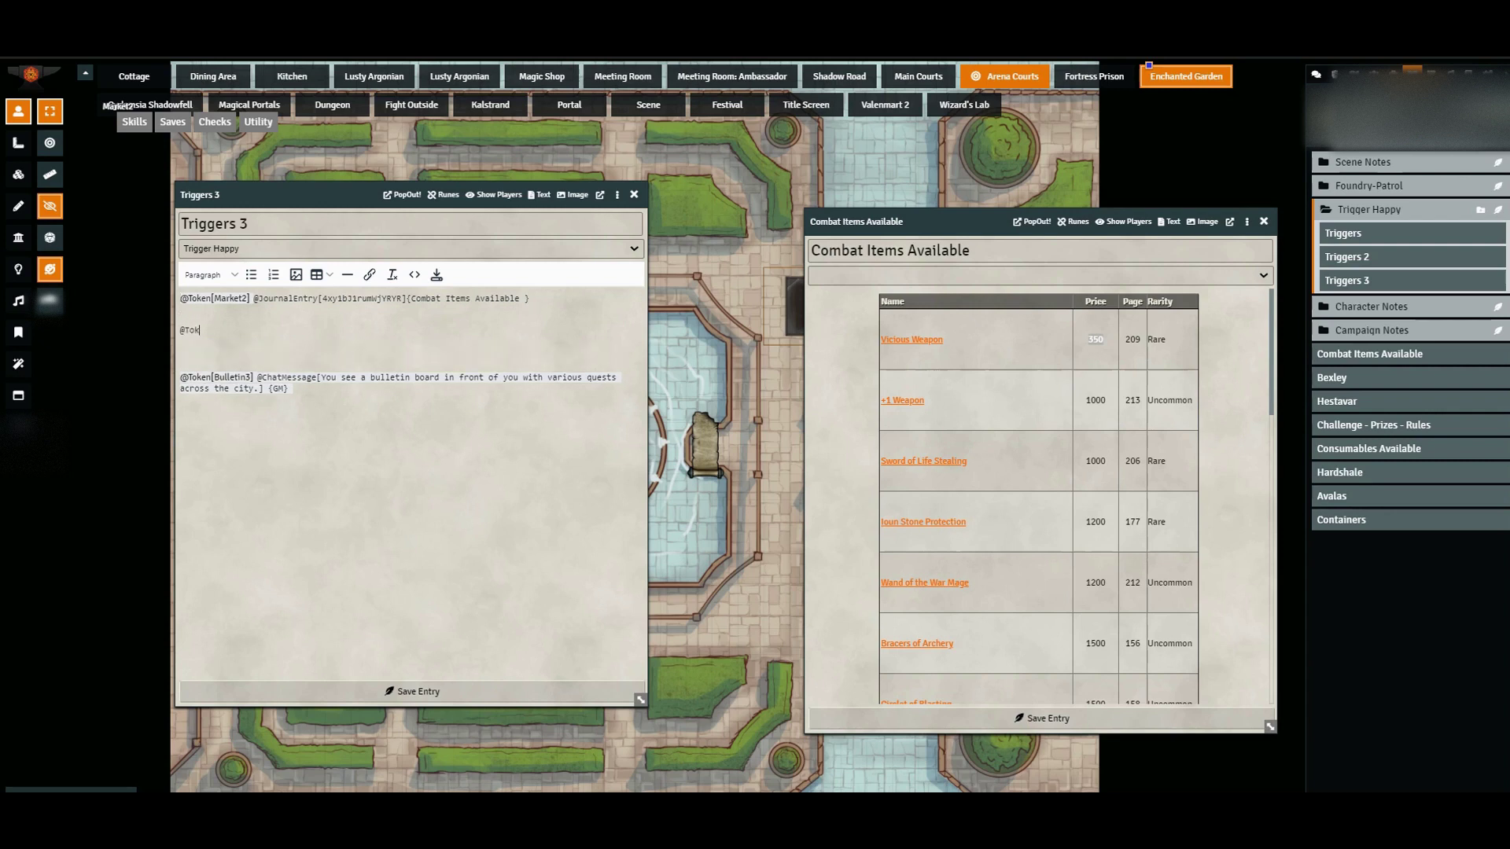
{"action": "type", "text": "en[Market2] @"}
{"action": "left_click", "coordinate": [1393, 74]}
{"action": "left_click", "coordinate": [1431, 75]}
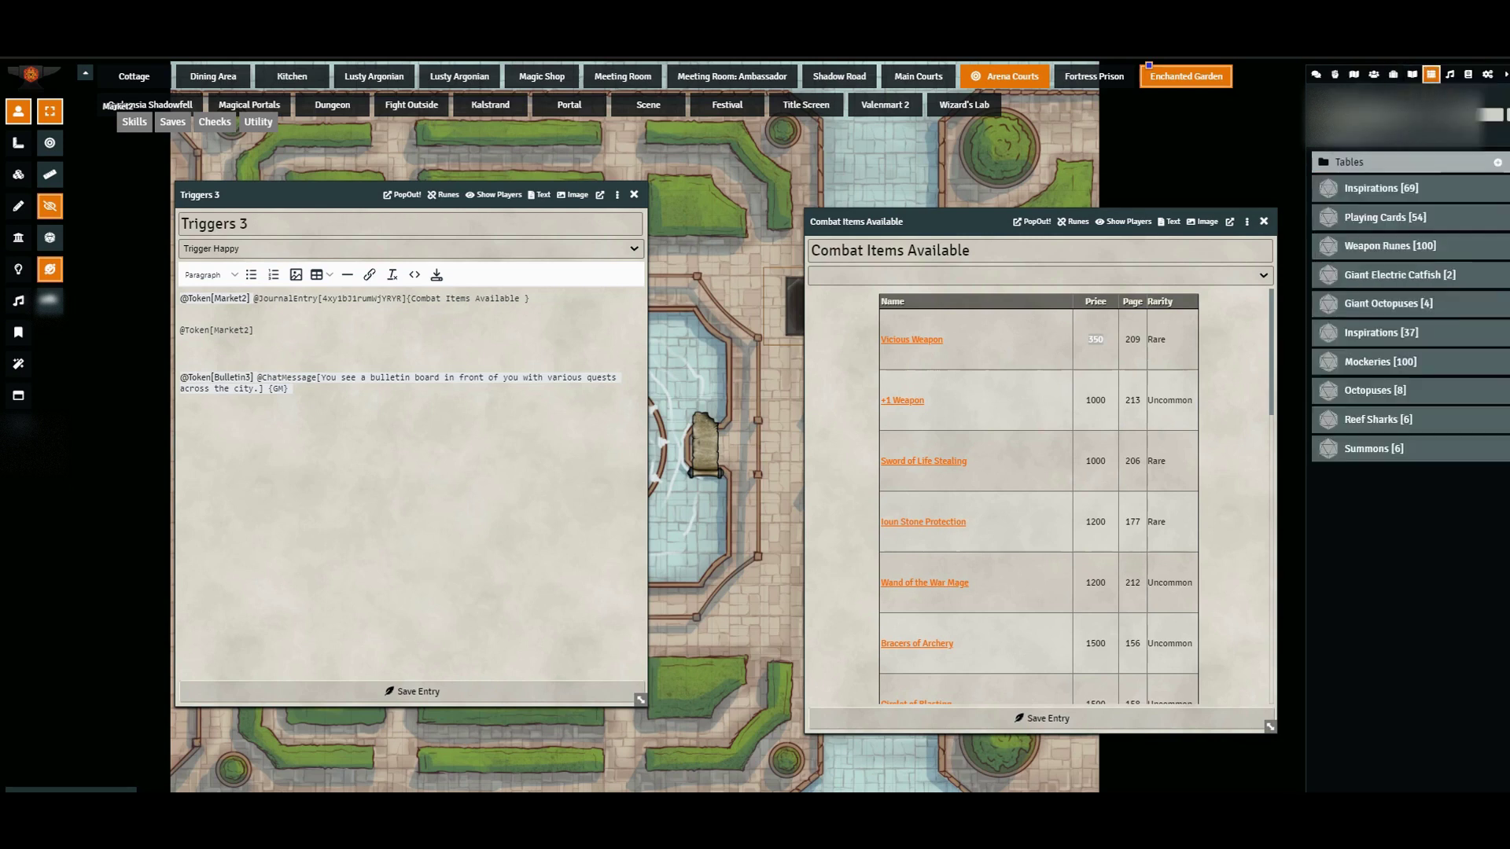
{"action": "left_click", "coordinate": [1412, 74]}
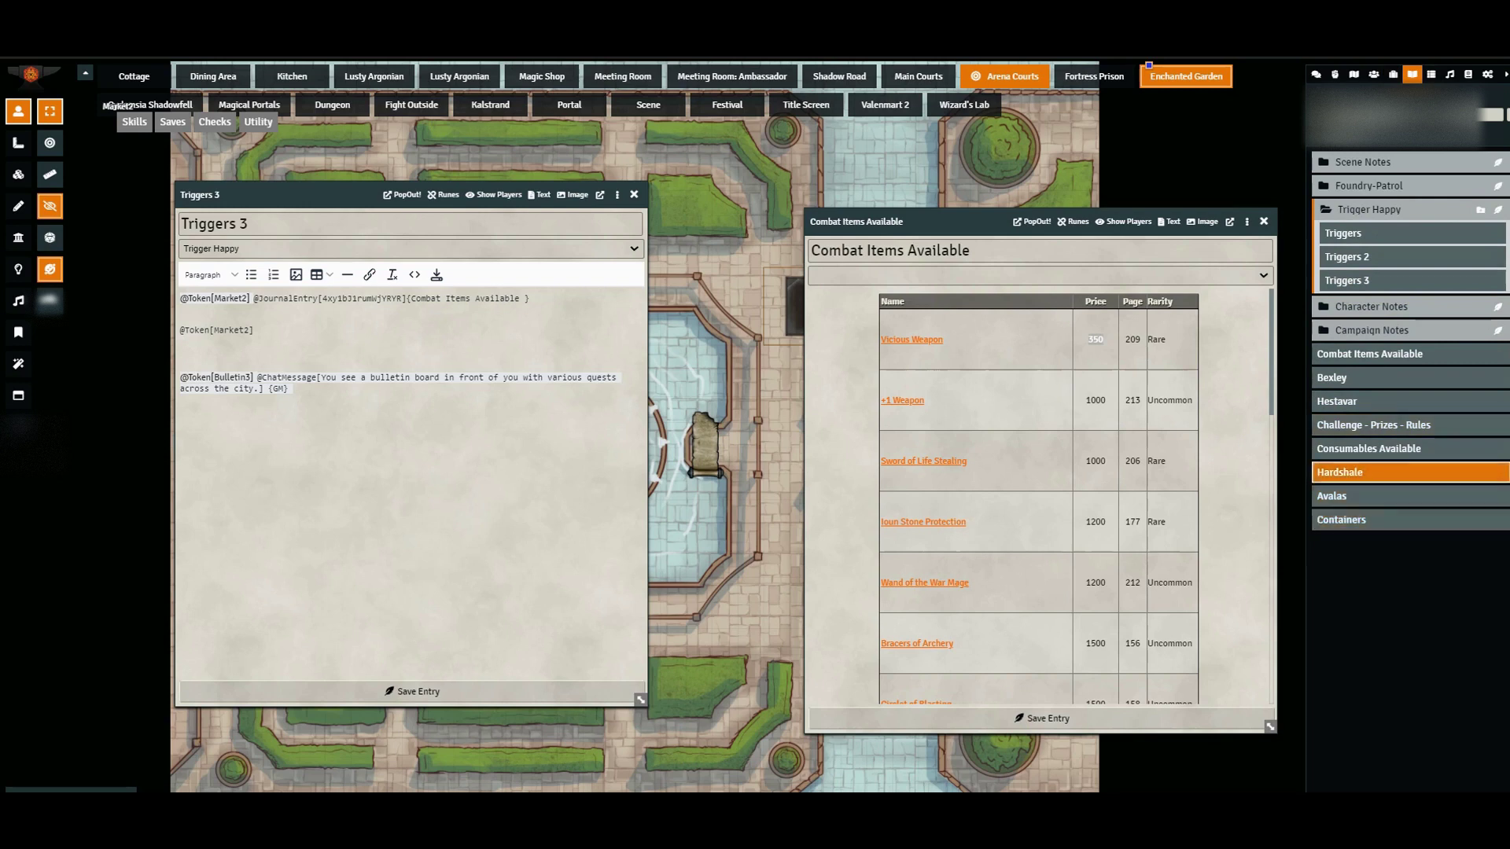
{"action": "left_click_drag", "start_coordinate": [1368, 448], "coordinate": [260, 330]}
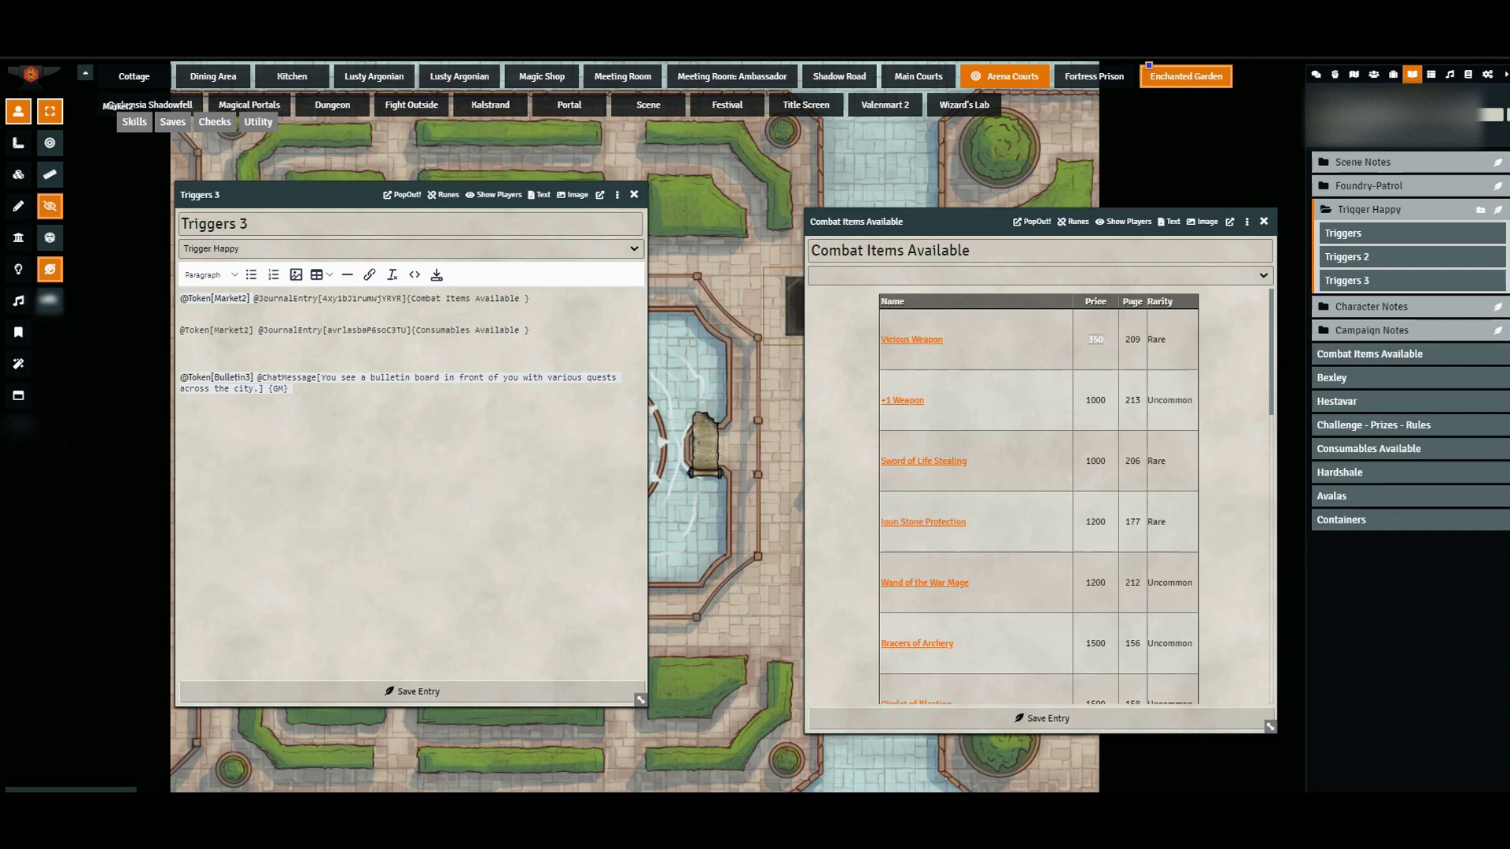
Step: Delete the Market2 line that links to Consumables Available and close both journal windows
{"action": "key", "text": "shift+Up"}
{"action": "key", "text": "BackSpace"}
{"action": "key", "text": "BackSpace"}
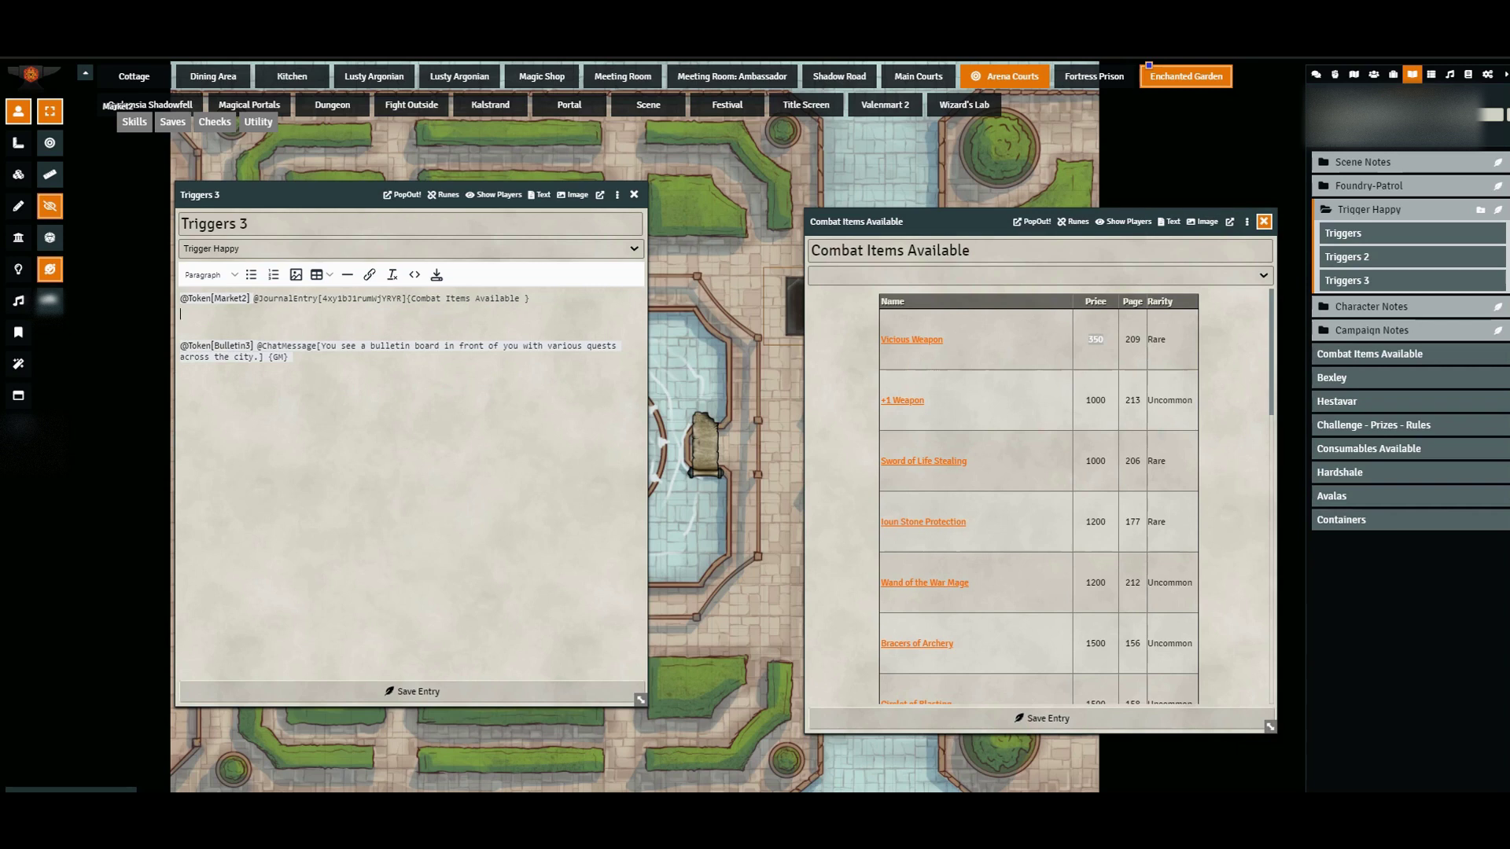
{"action": "left_click", "coordinate": [1264, 221]}
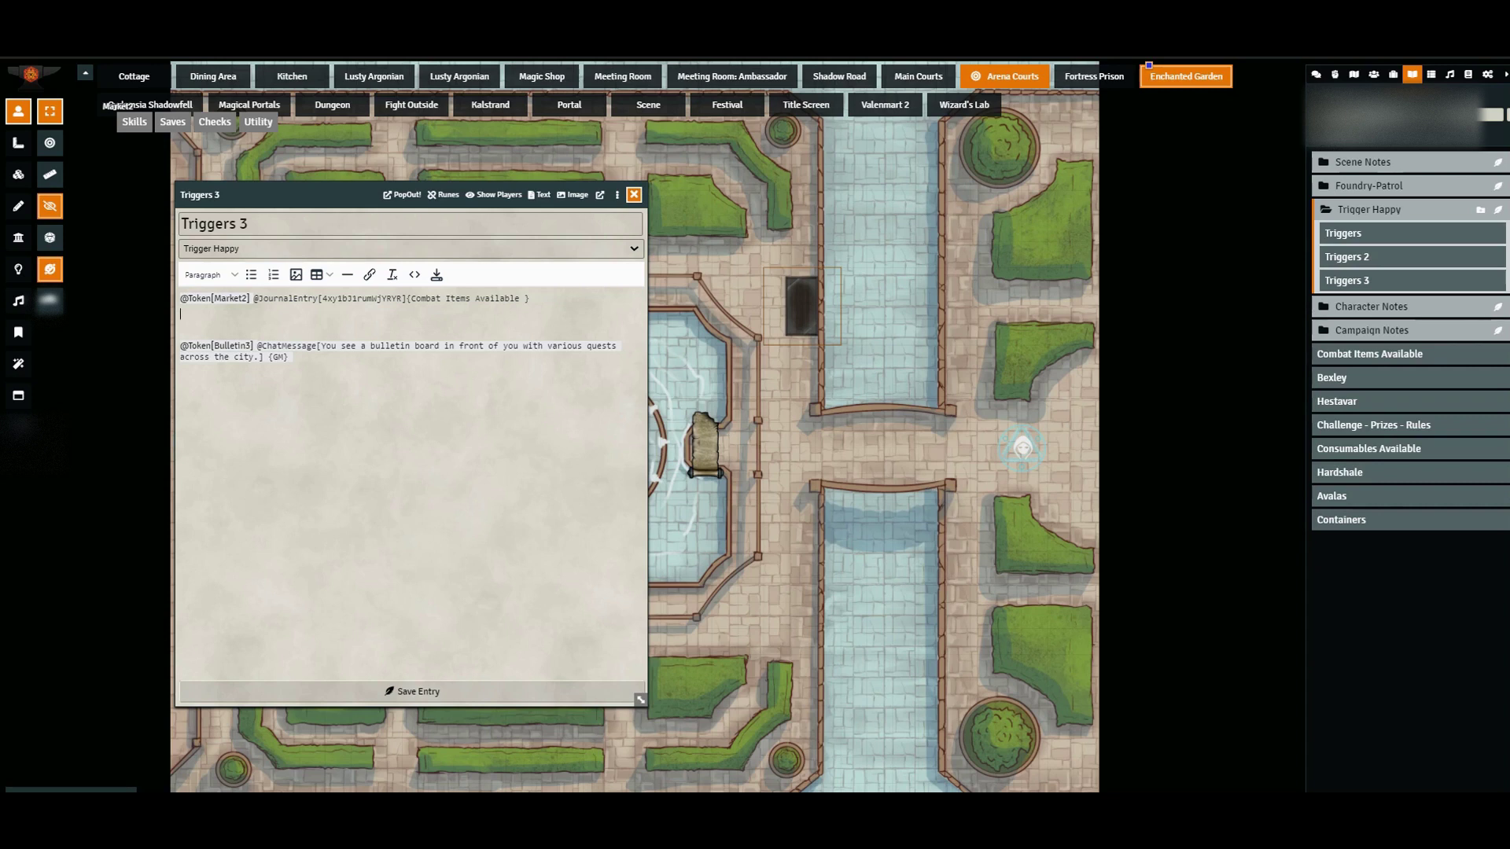
{"action": "left_click", "coordinate": [633, 195]}
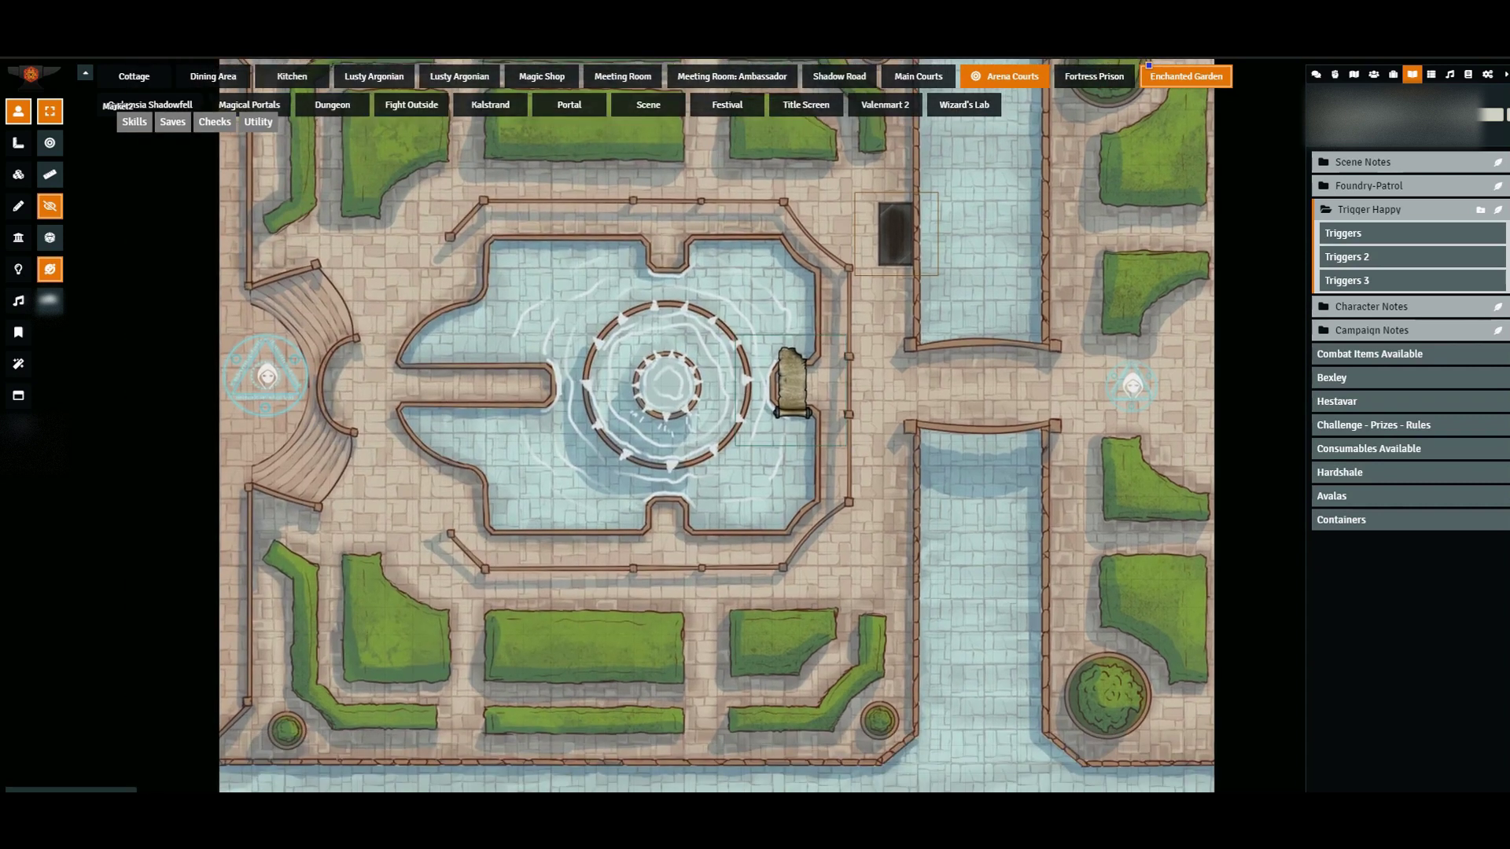
Step: Inspect the token name and represented actor in the configuration of the scroll token beside the fountain
{"action": "scroll", "coordinate": [765, 449], "scroll_direction": "up", "scroll_amount": 4}
{"action": "left_click_drag", "start_coordinate": [765, 448], "coordinate": [741, 515]}
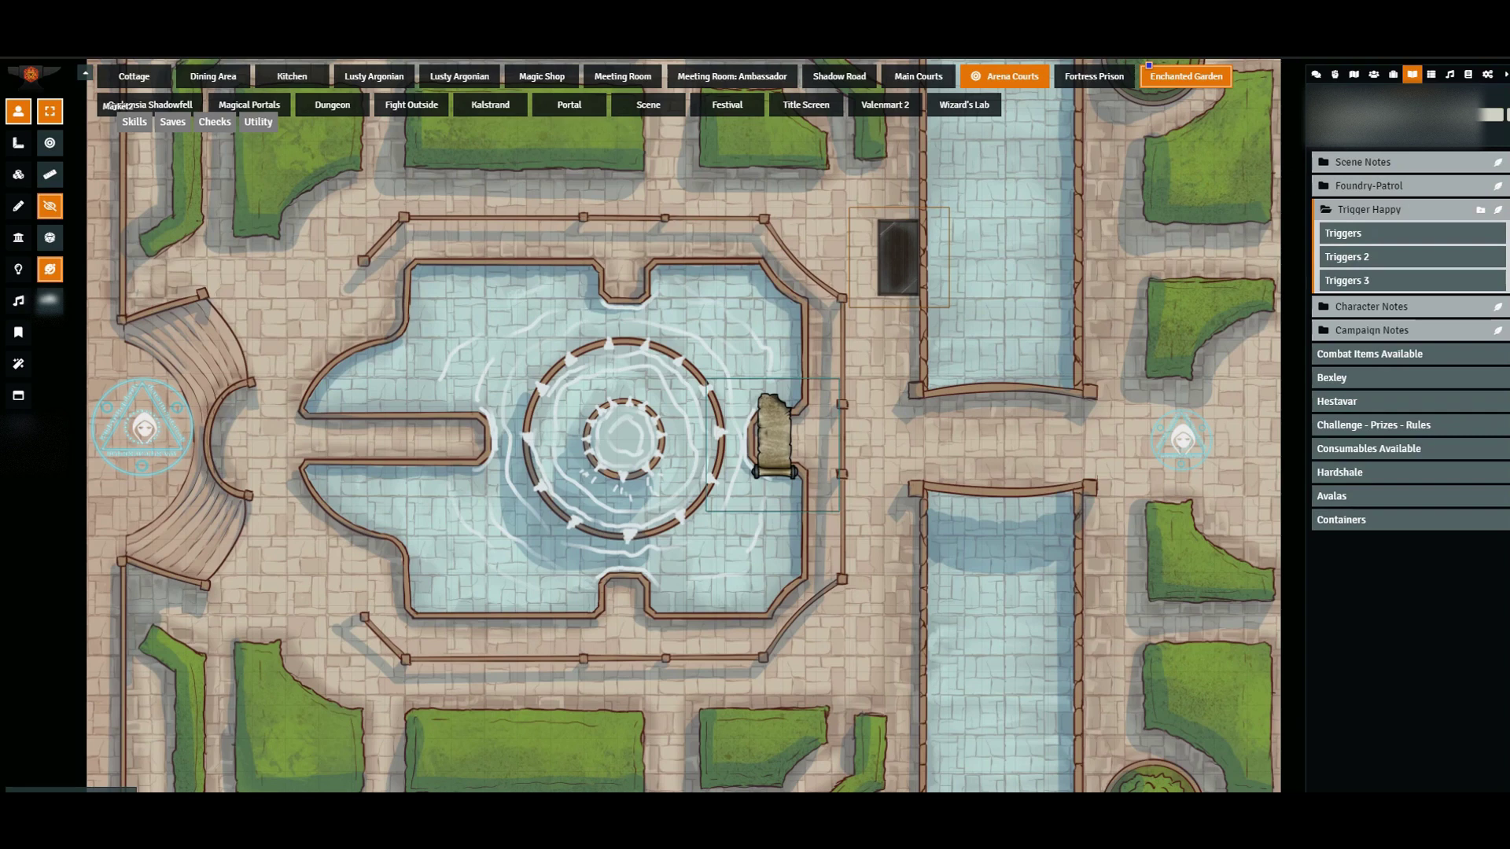
{"action": "right_click", "coordinate": [775, 440]}
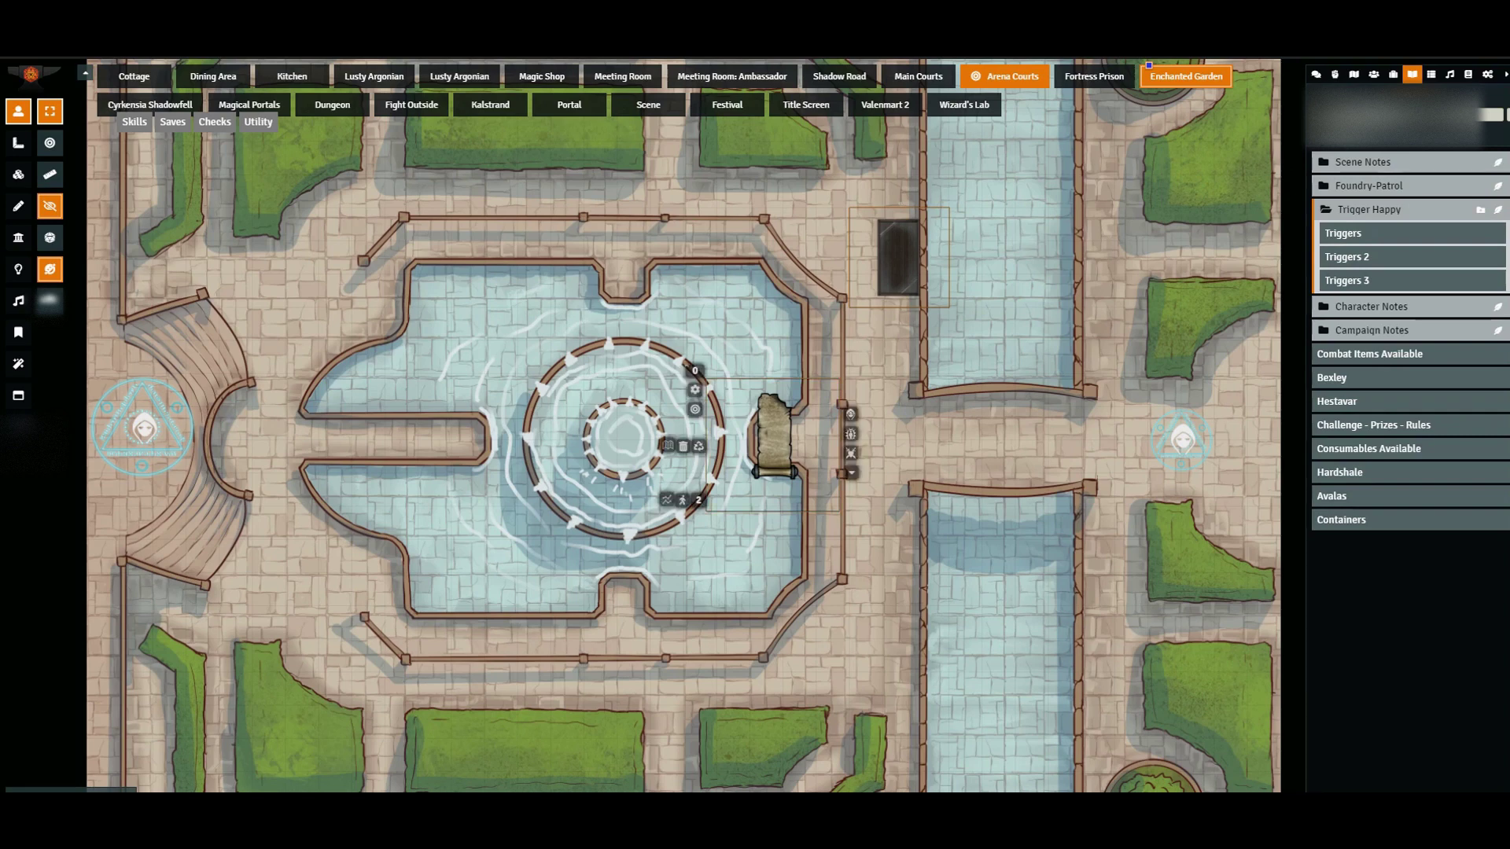
{"action": "left_click", "coordinate": [695, 390]}
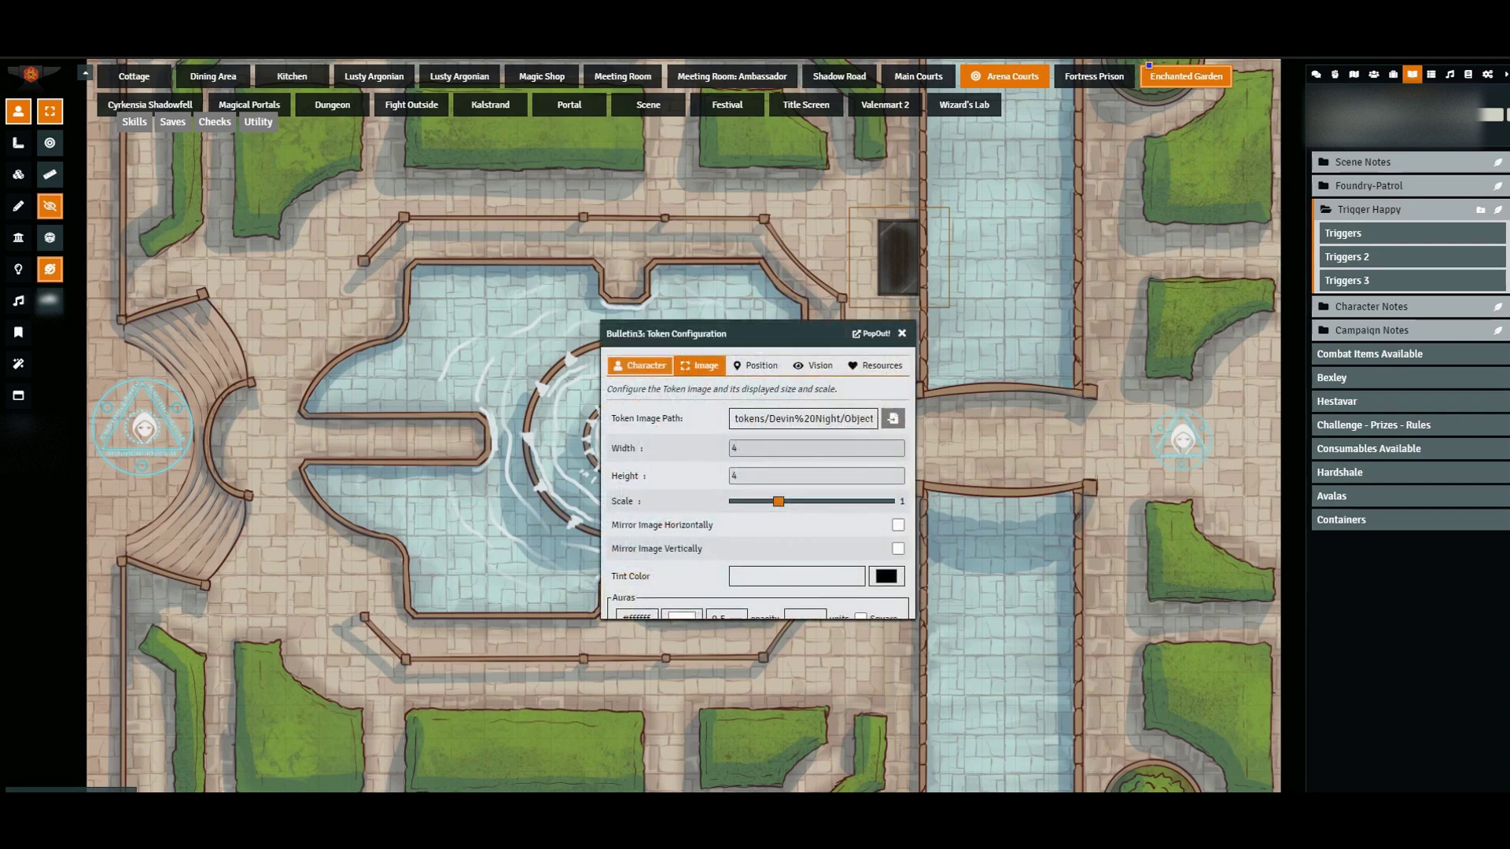
{"action": "left_click", "coordinate": [638, 365]}
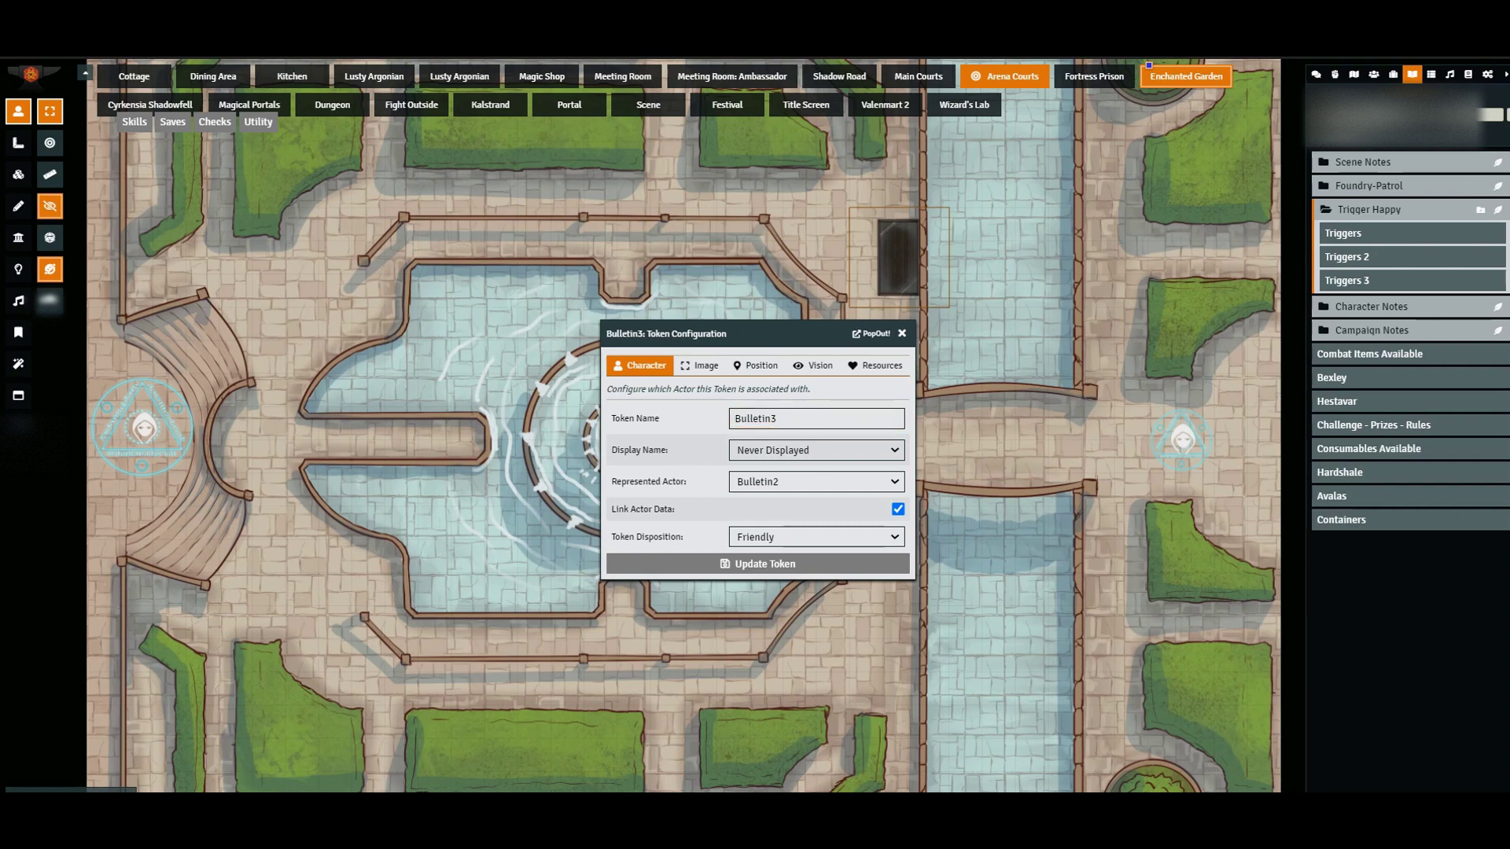
{"action": "left_click", "coordinate": [816, 483]}
{"action": "left_click", "coordinate": [817, 418]}
{"action": "left_click", "coordinate": [902, 334]}
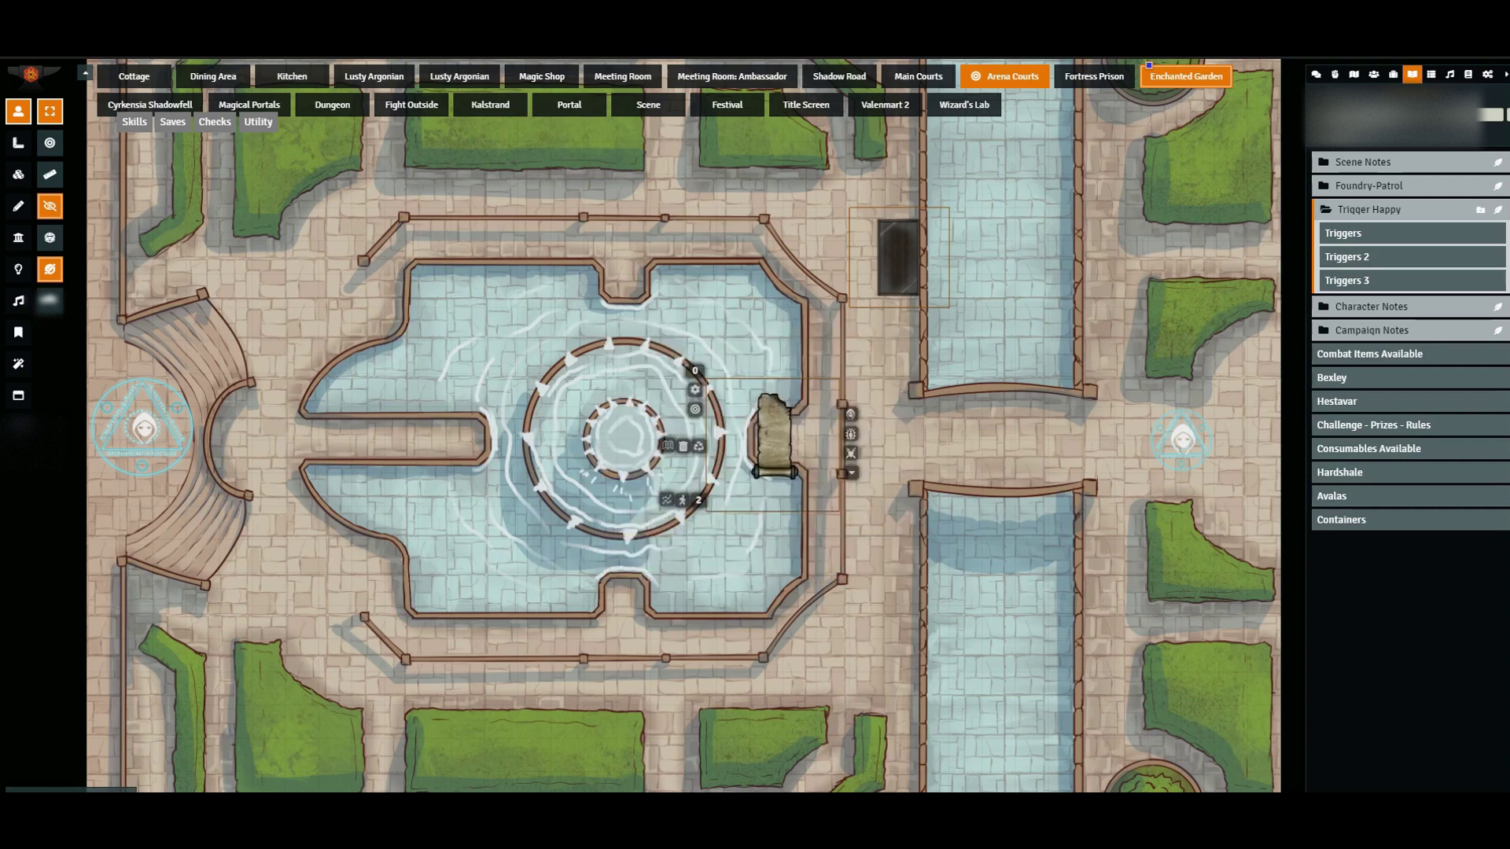
Step: Reopen the scroll token's configuration, highlight its token name, and close the configuration without changing it
{"action": "left_click", "coordinate": [902, 334]}
{"action": "right_click", "coordinate": [774, 438]}
{"action": "left_click", "coordinate": [696, 389]}
{"action": "key", "text": "shift+Left"}
{"action": "key", "text": "shift+Left"}
{"action": "key", "text": "shift+Left"}
{"action": "key", "text": "shift+Left"}
{"action": "key", "text": "shift+Left"}
{"action": "key", "text": "shift+Left"}
{"action": "key", "text": "shift+Left"}
{"action": "key", "text": "shift+Left"}
{"action": "key", "text": "shift+Left"}
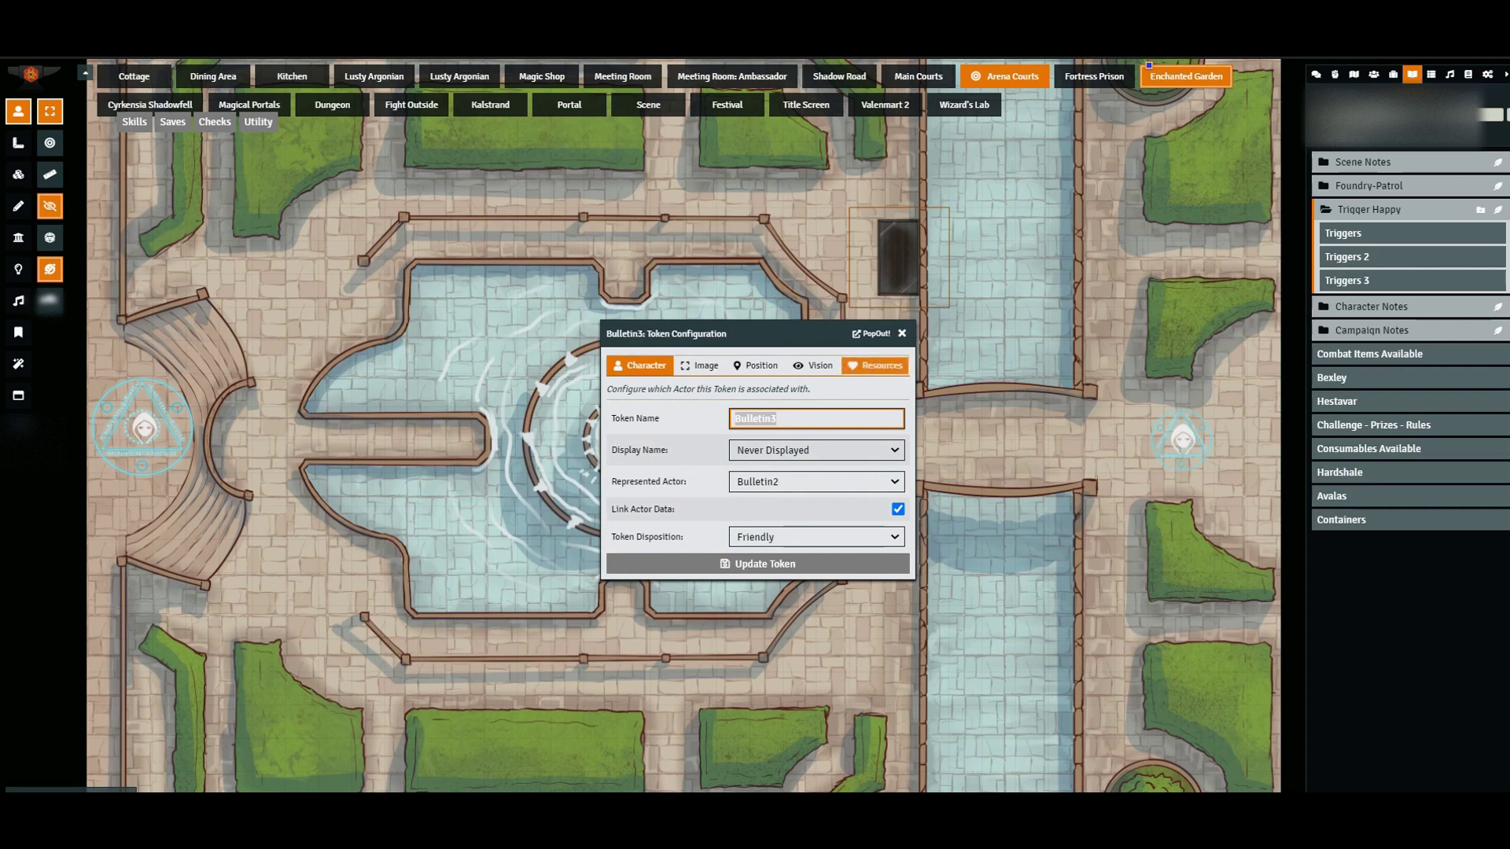
{"action": "left_click", "coordinate": [902, 334]}
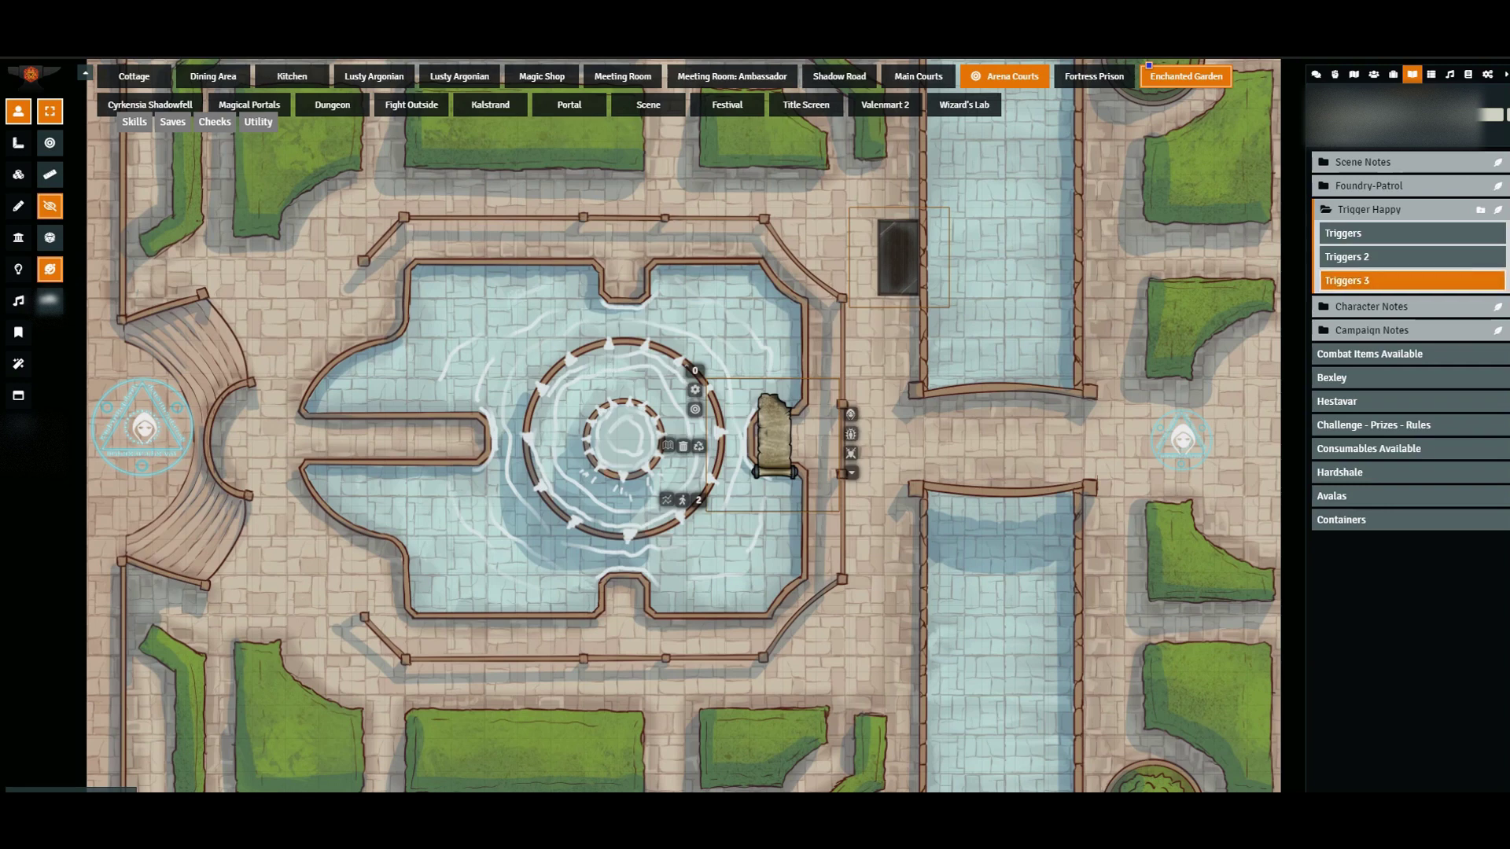
Step: Review the Bulletin3 chat message trigger in the Triggers 3 journal entry and close it
{"action": "left_click", "coordinate": [1347, 281]}
{"action": "left_click_drag", "start_coordinate": [649, 200], "coordinate": [357, 204]}
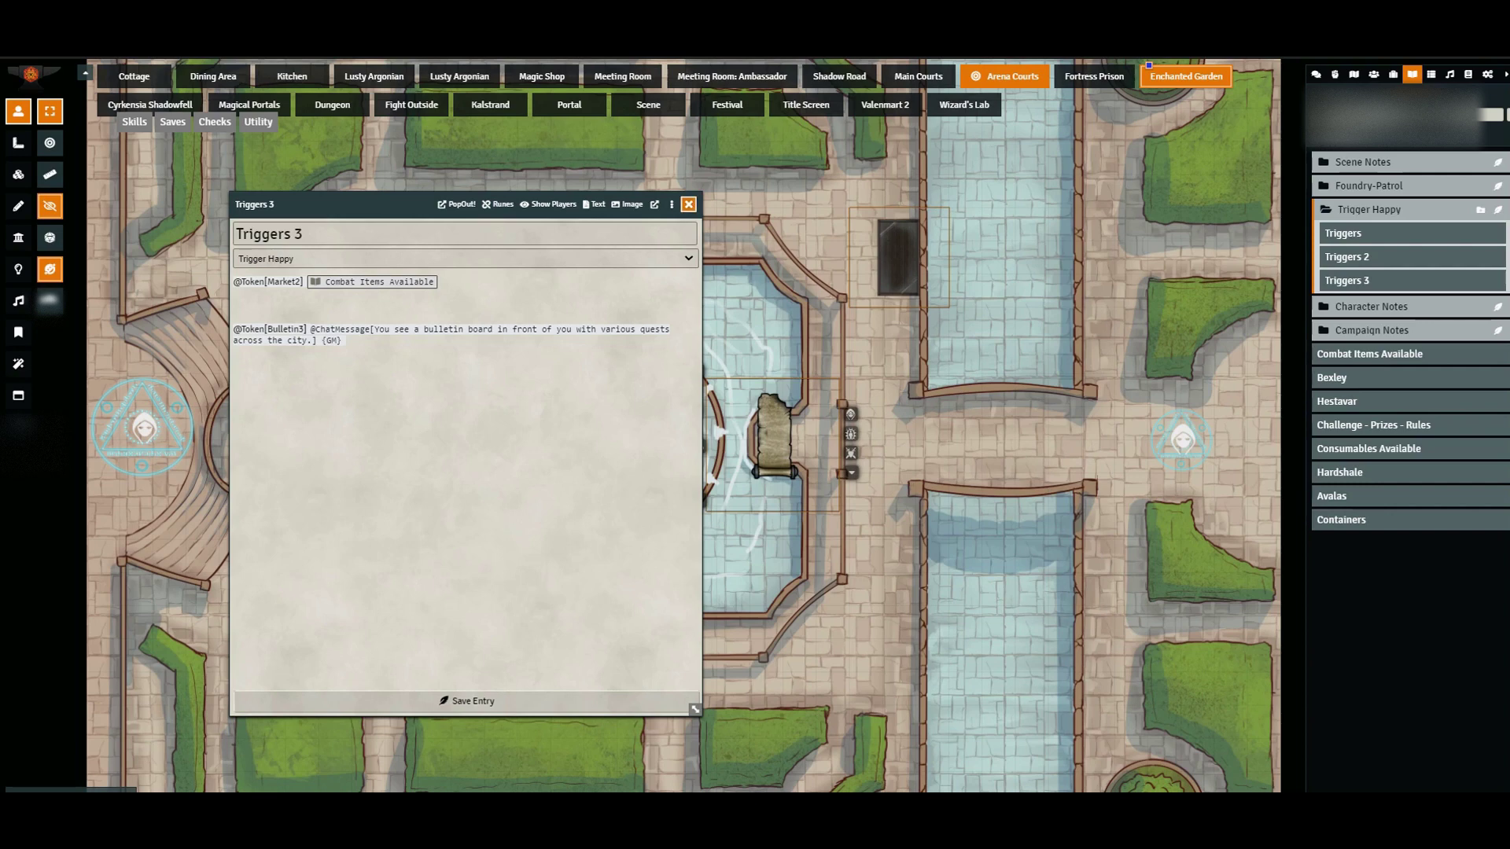
{"action": "left_click", "coordinate": [688, 204]}
Step: Test the Bulletin3 token's trigger, close the character sheet, and check the chat log for its message
{"action": "double_click", "coordinate": [774, 437]}
{"action": "left_click", "coordinate": [981, 240]}
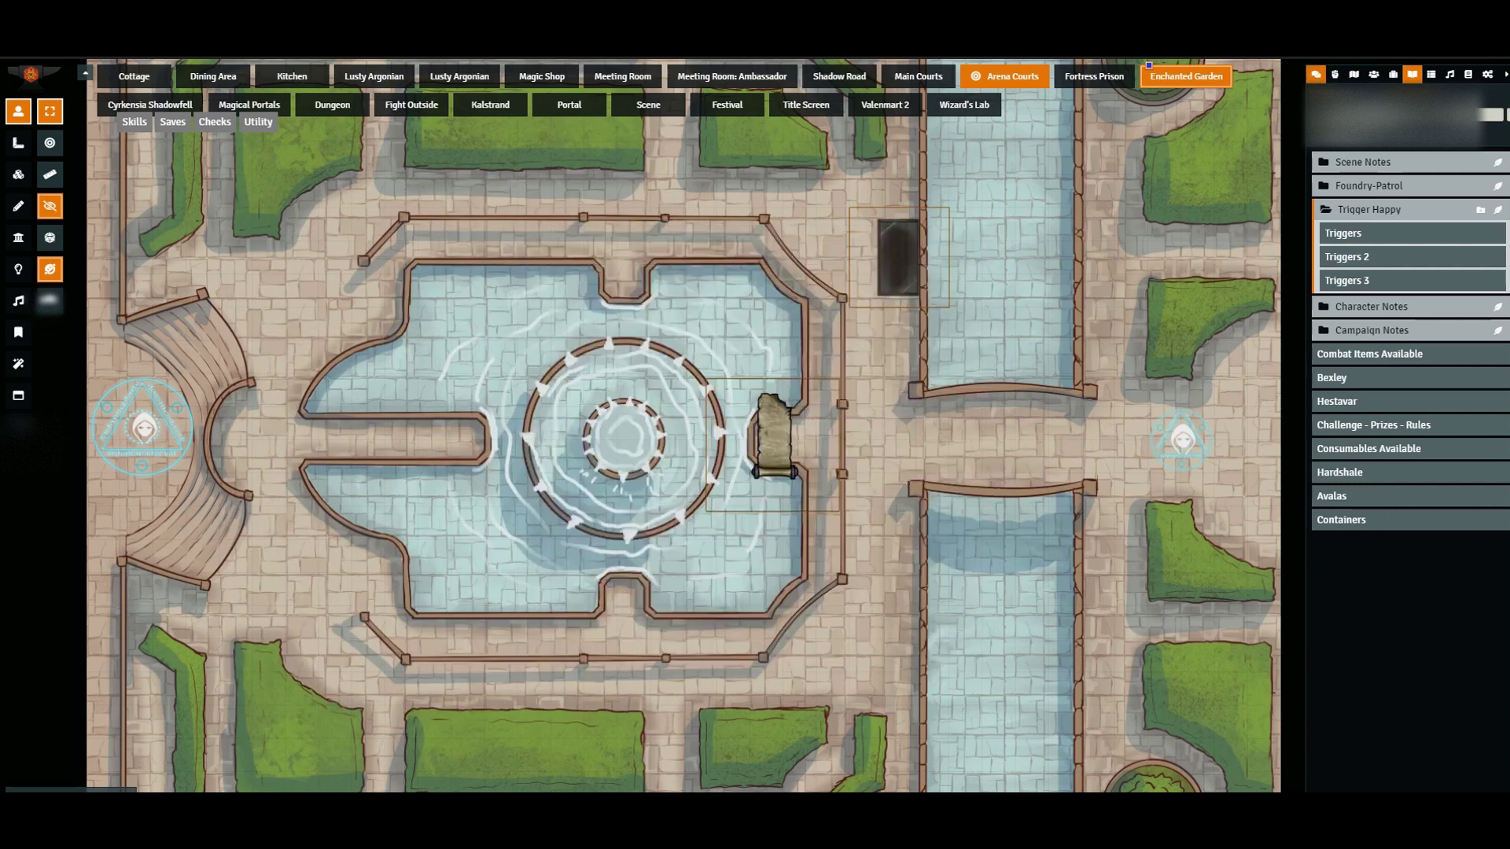
{"action": "double_click", "coordinate": [773, 437]}
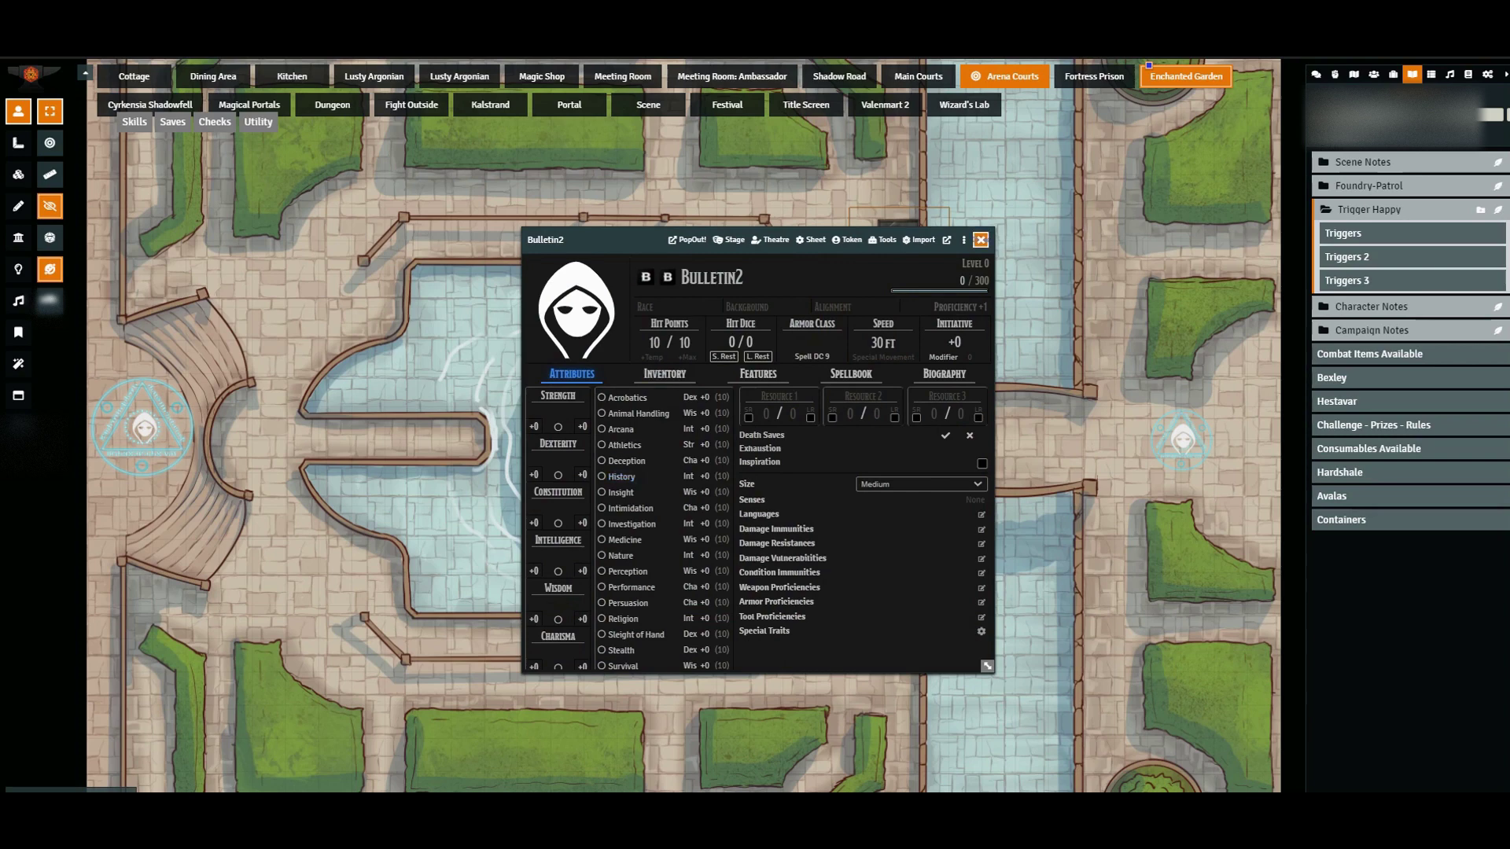
{"action": "left_click", "coordinate": [981, 240]}
{"action": "left_click", "coordinate": [1316, 74]}
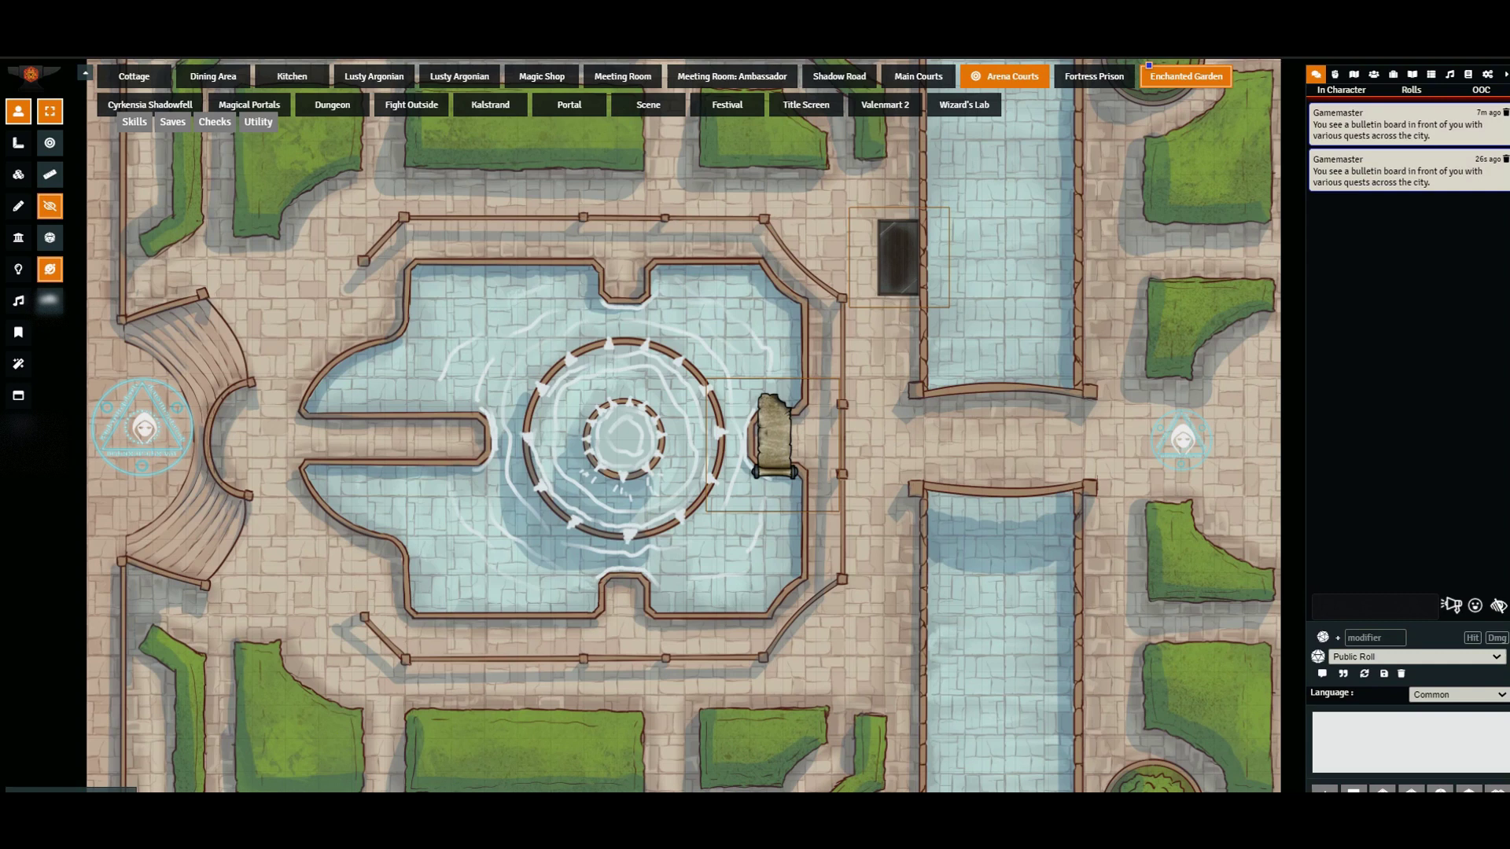
Step: Edit the Triggers 3 journal entry and insert a link to the Magical Portals scene below the Bulletin3 trigger
{"action": "left_click", "coordinate": [1374, 75]}
{"action": "left_click", "coordinate": [1392, 74]}
{"action": "left_click", "coordinate": [1412, 74]}
{"action": "left_click", "coordinate": [1347, 281]}
{"action": "left_click", "coordinate": [979, 279]}
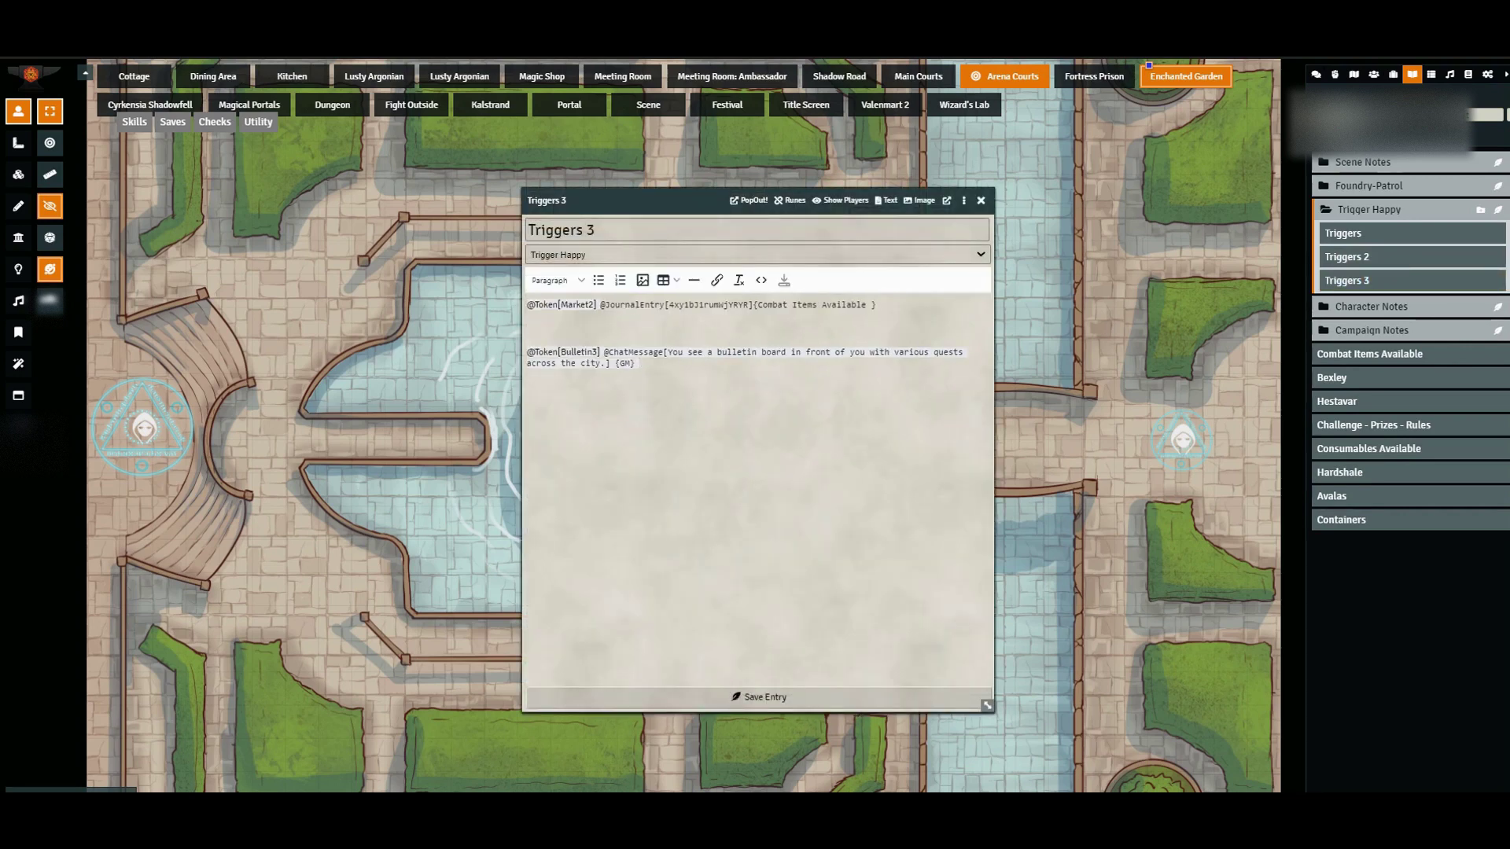
{"action": "key", "text": "Return"}
{"action": "left_click", "coordinate": [1354, 73]}
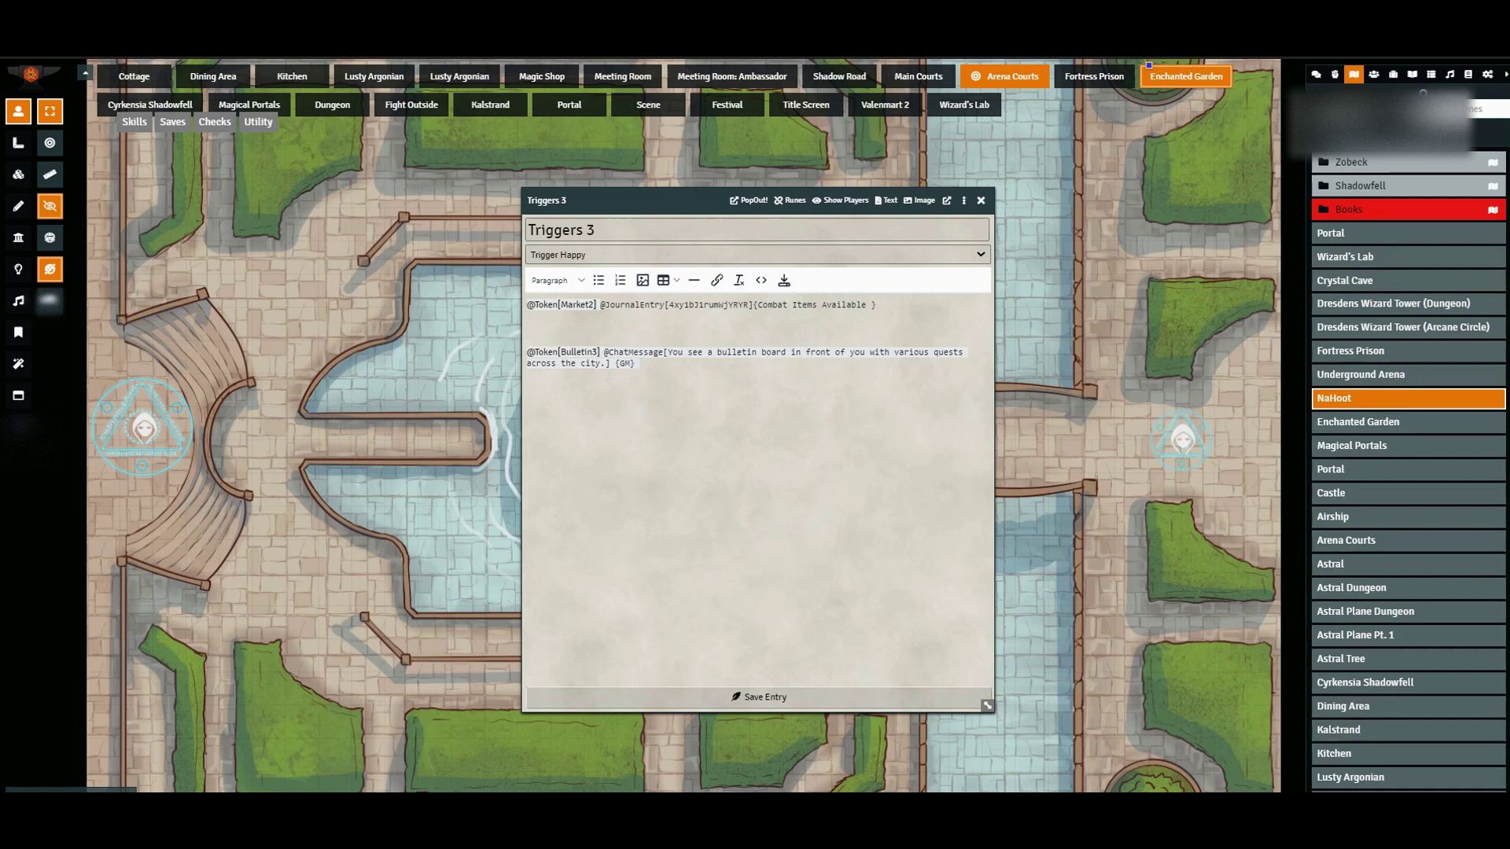
{"action": "left_click_drag", "start_coordinate": [1352, 445], "coordinate": [621, 433]}
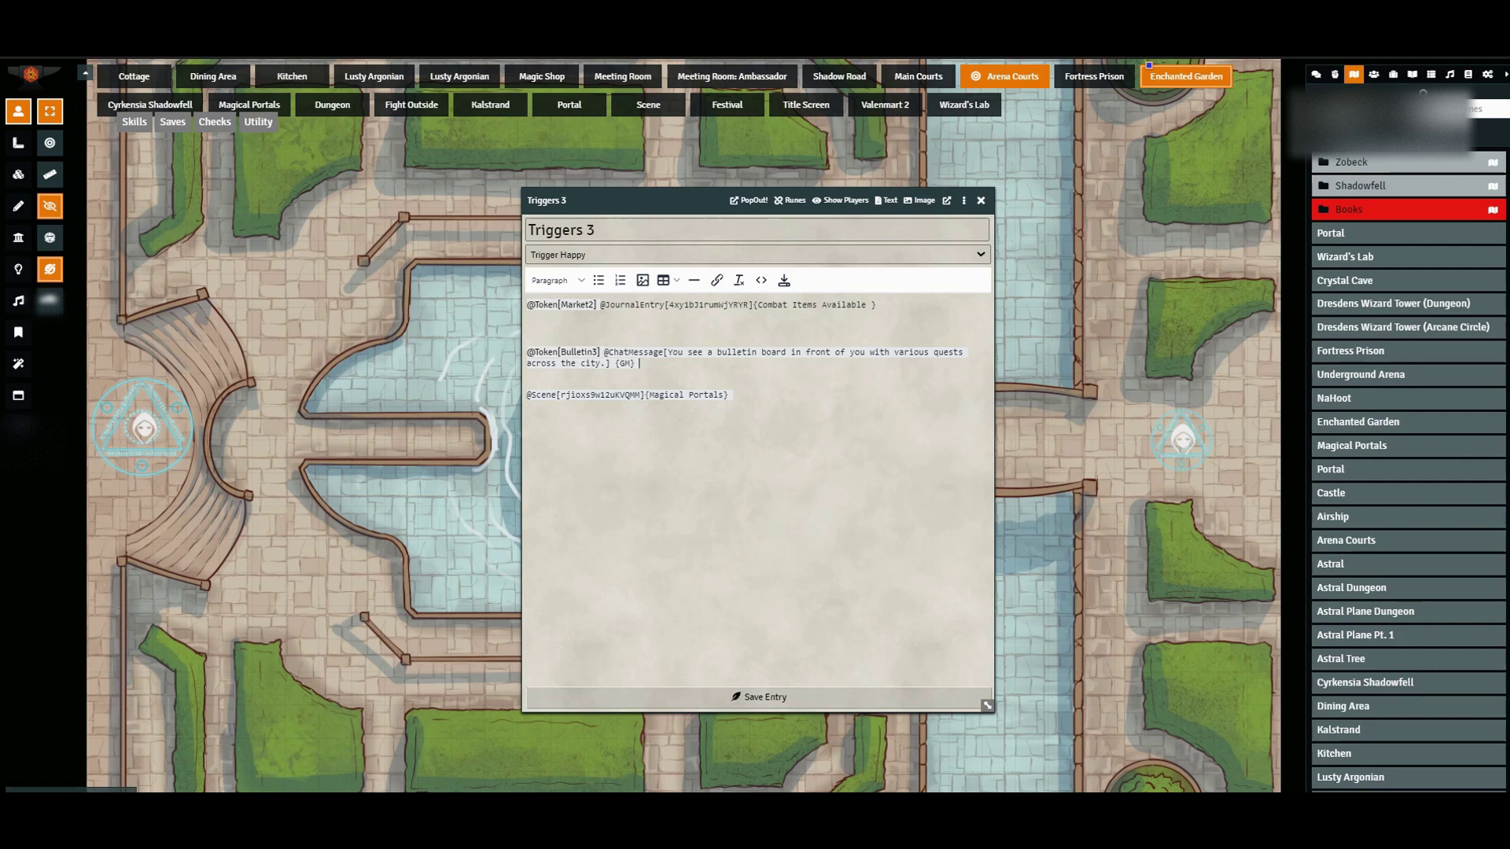
{"action": "left_click_drag", "start_coordinate": [639, 364], "coordinate": [601, 352]}
{"action": "key", "text": "ctrl+c"}
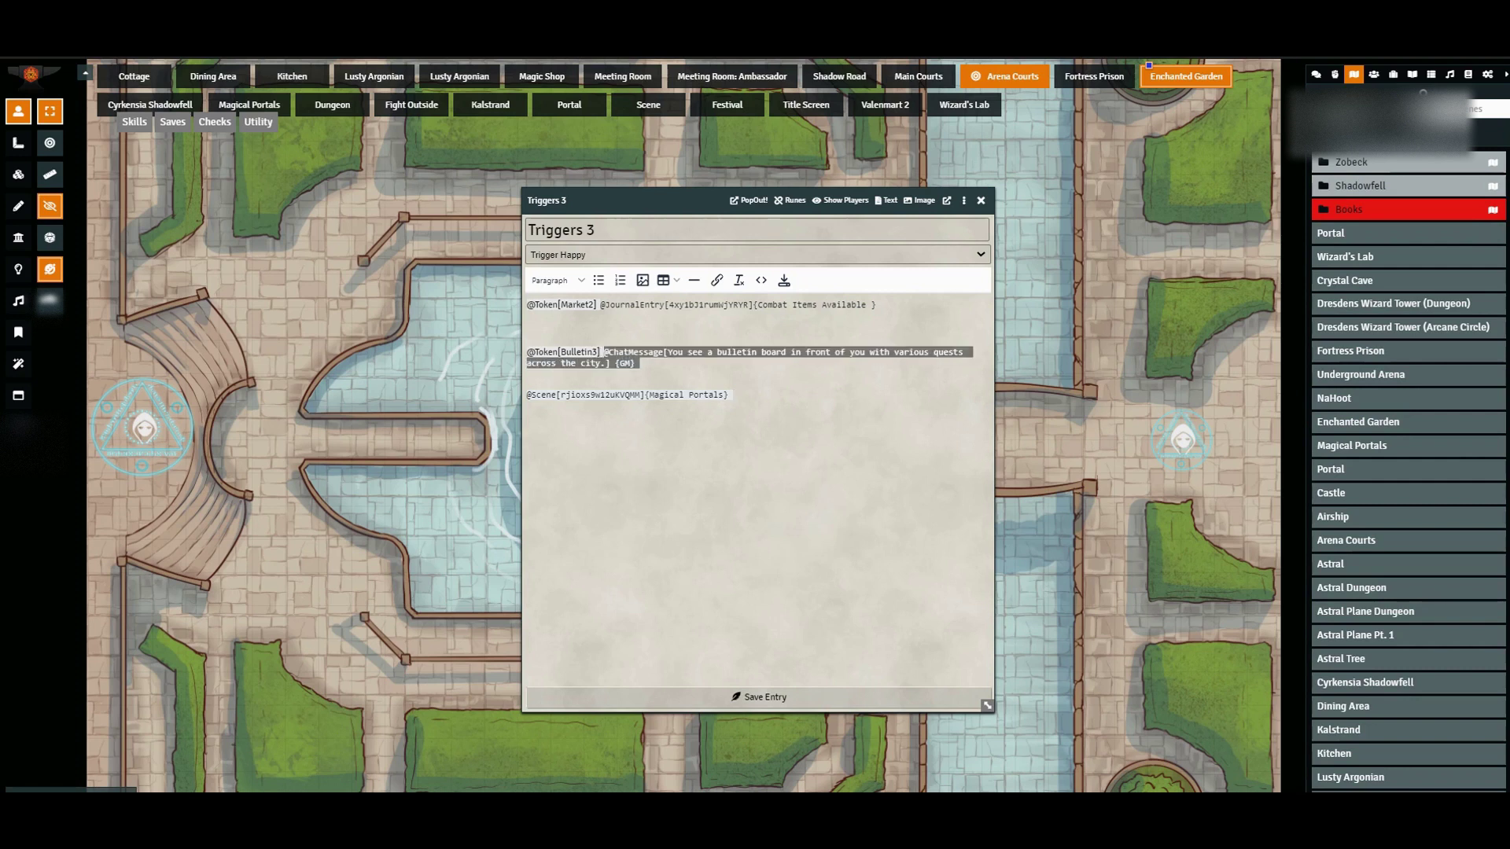
{"action": "left_click", "coordinate": [734, 395]}
{"action": "key", "text": "ctrl+v"}
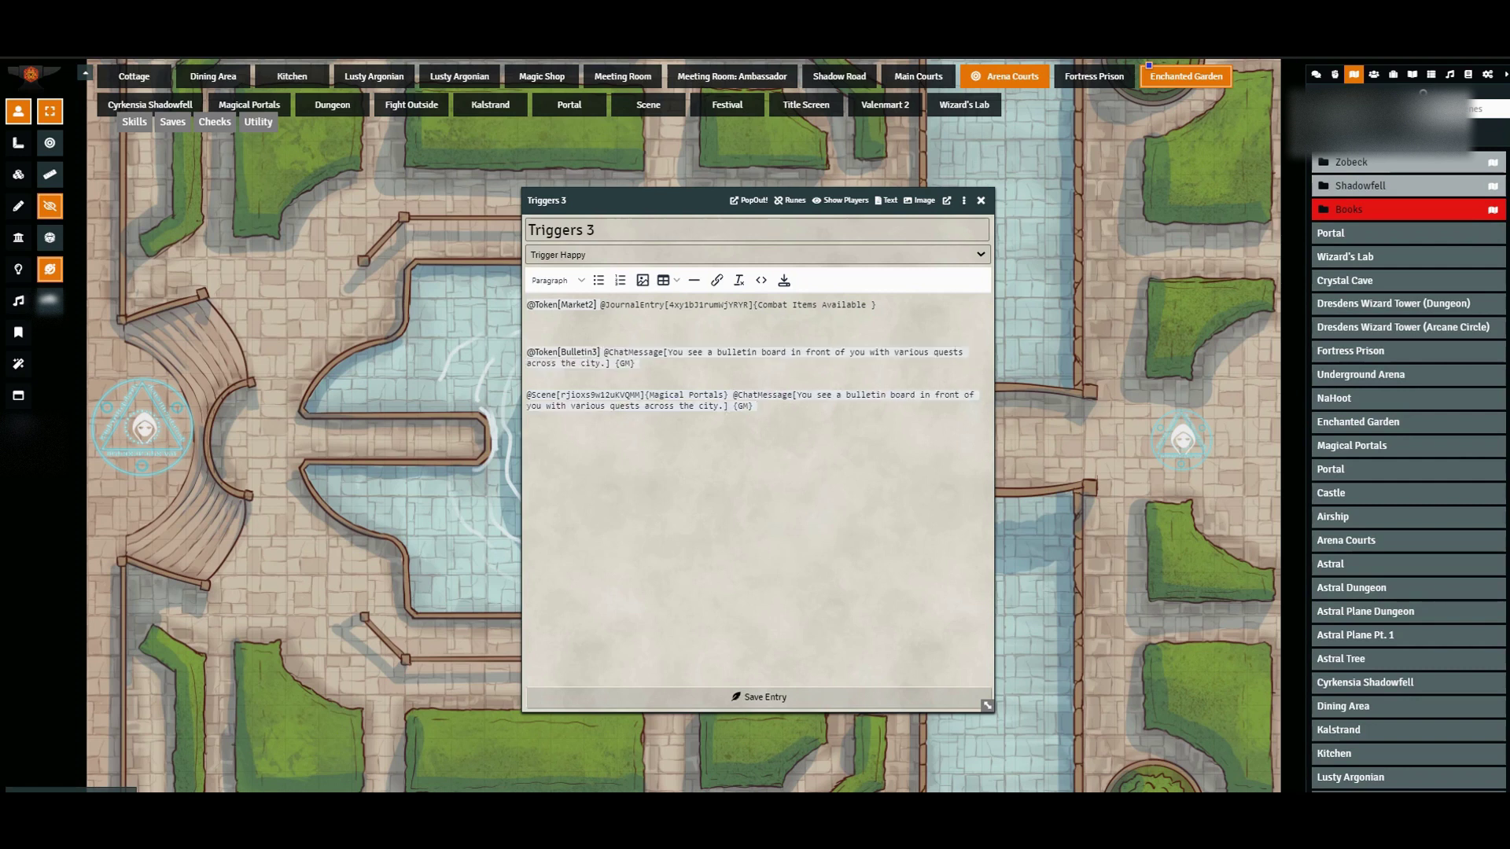
{"action": "left_click", "coordinate": [758, 697]}
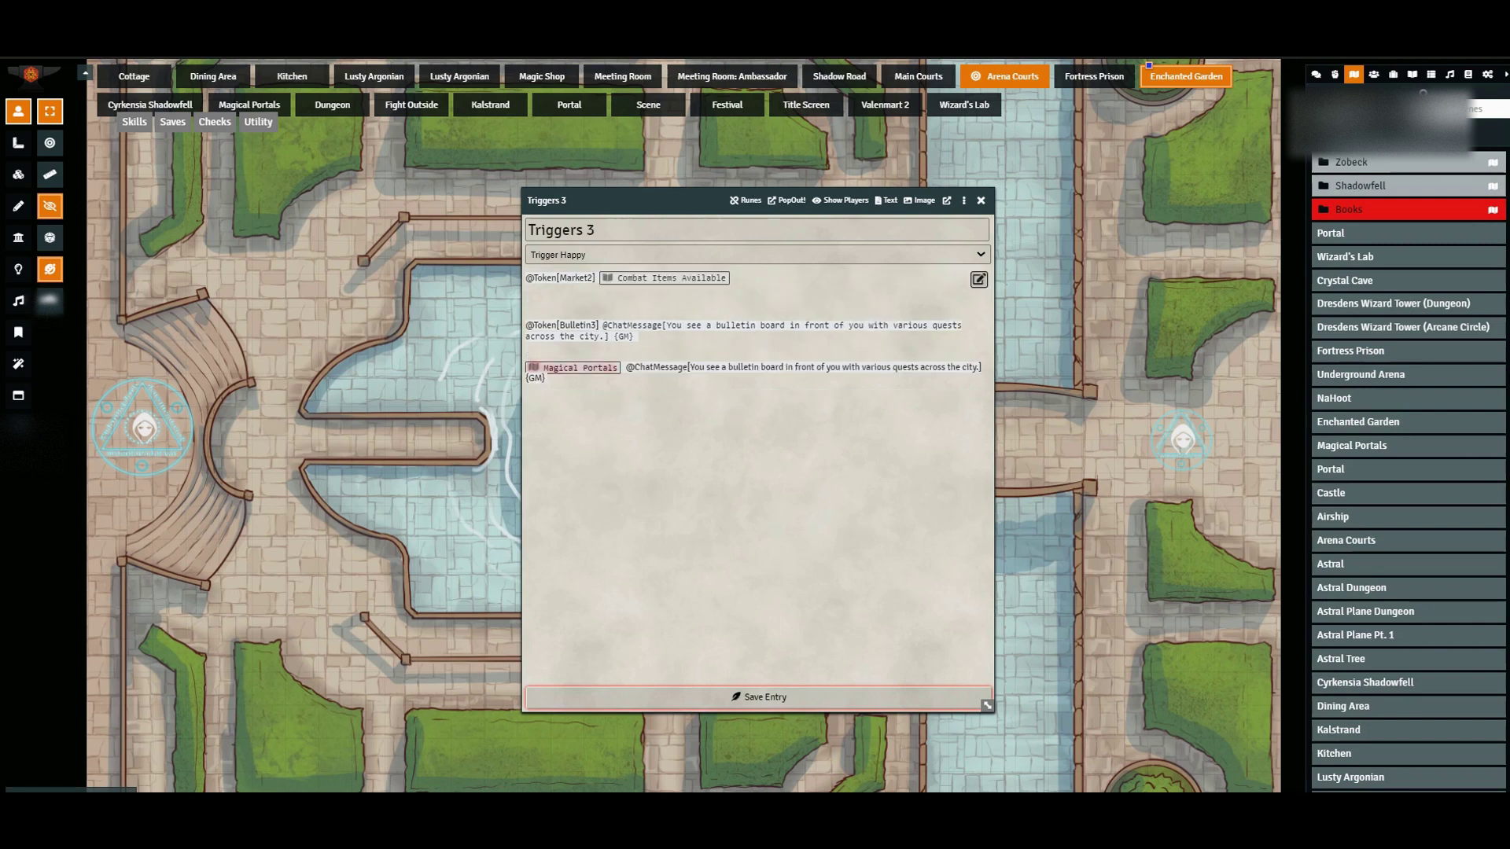
{"action": "left_click", "coordinate": [980, 200]}
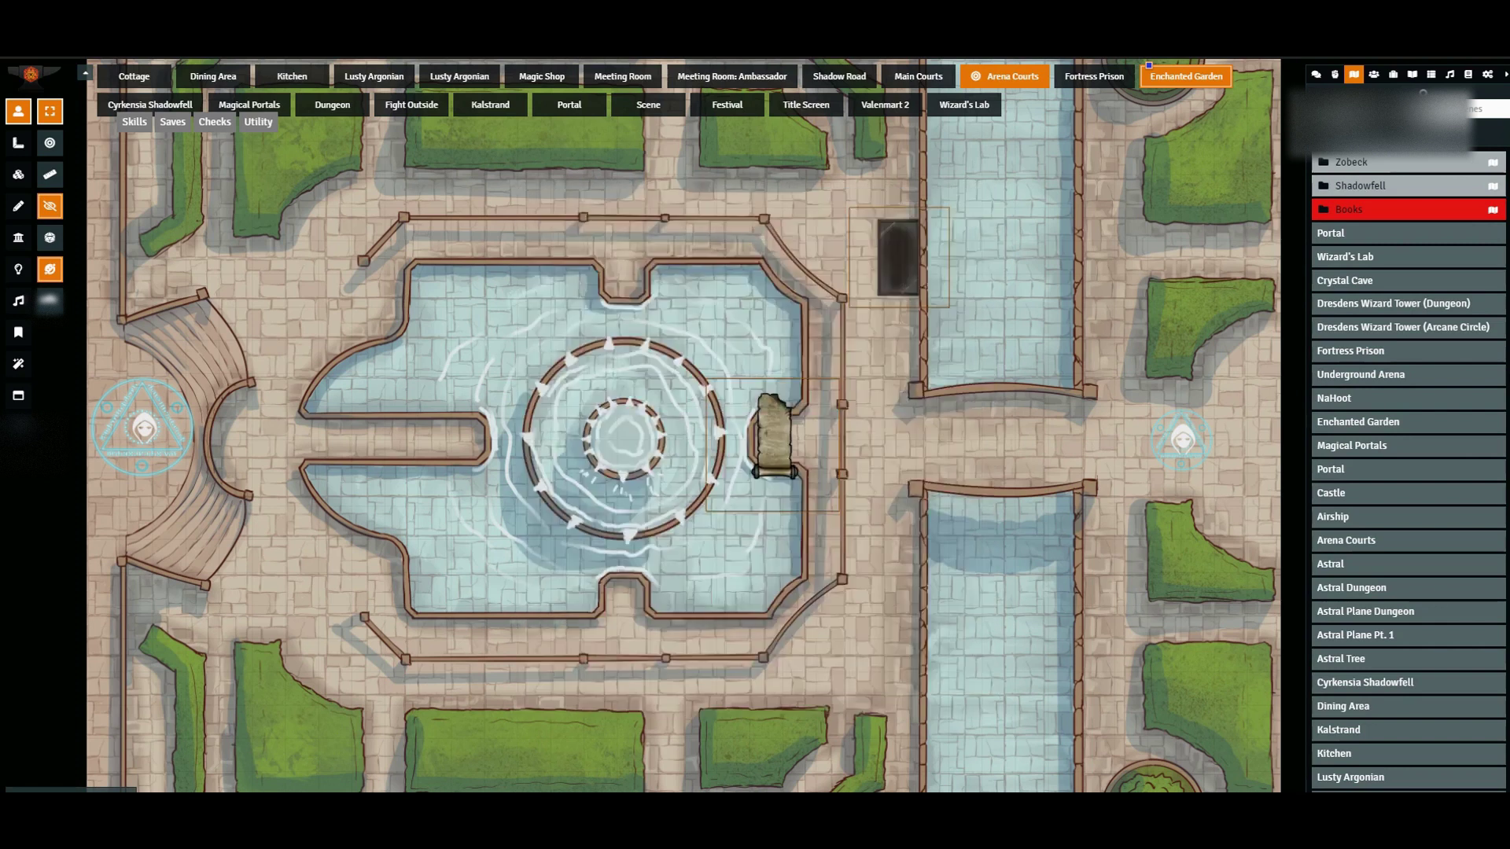
Step: Switch to the Magical Portals scene to test its chat message trigger and look over the map
{"action": "left_click", "coordinate": [250, 104]}
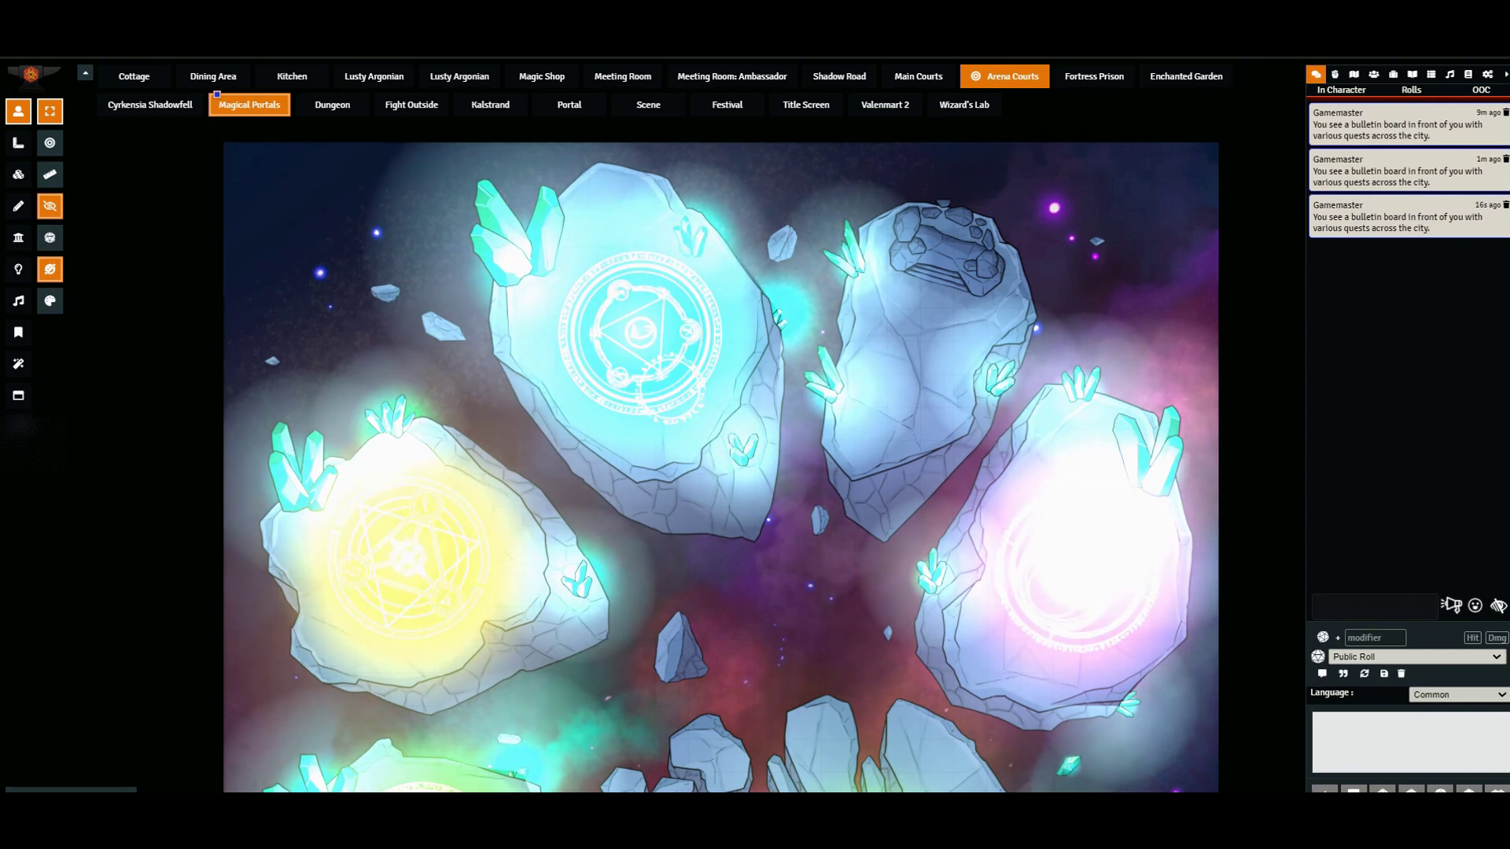
{"action": "left_click_drag", "start_coordinate": [755, 488], "coordinate": [625, 354]}
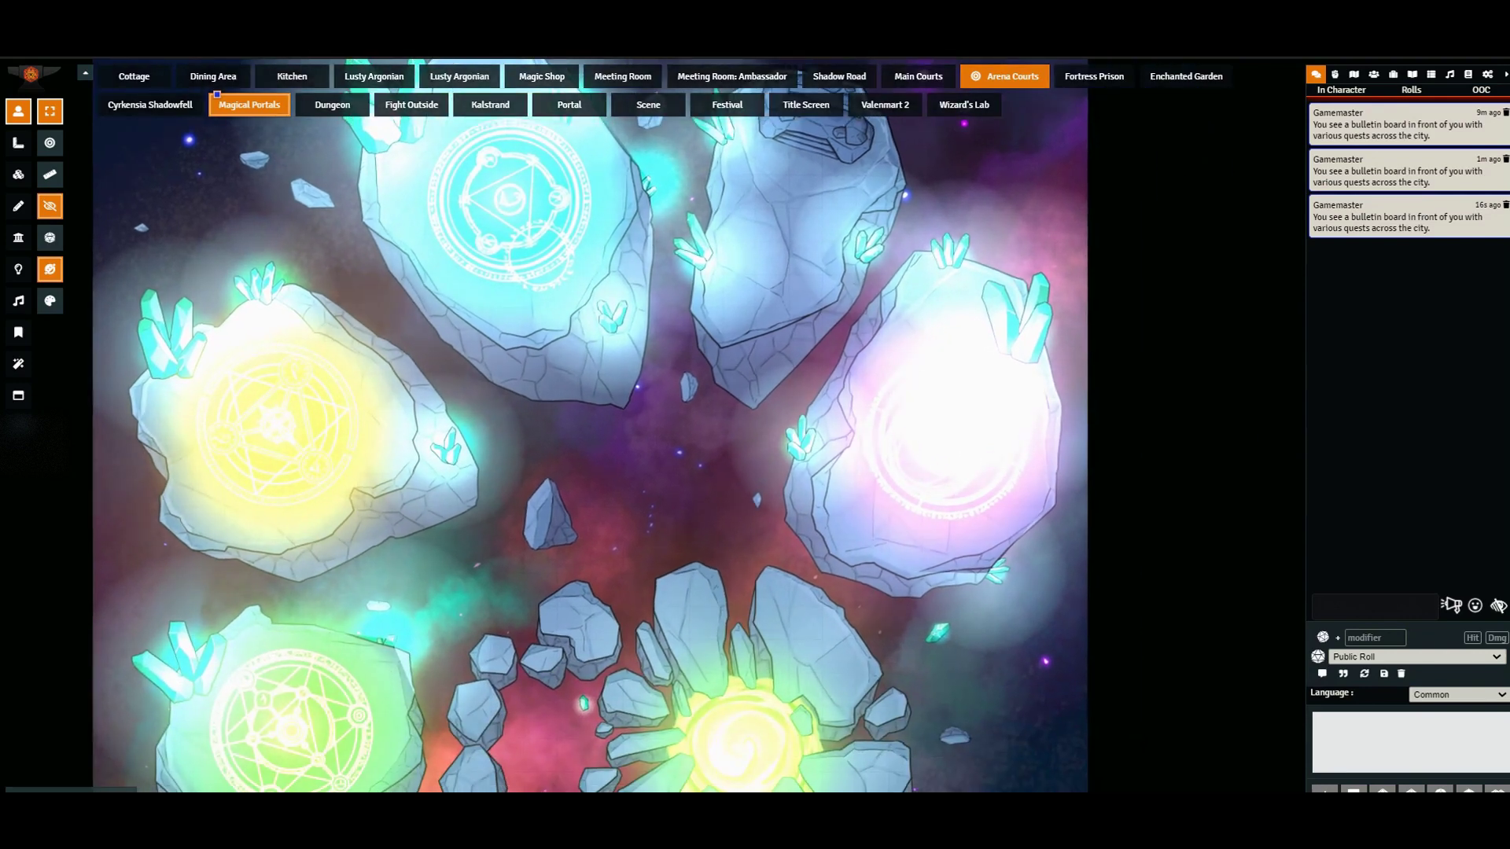